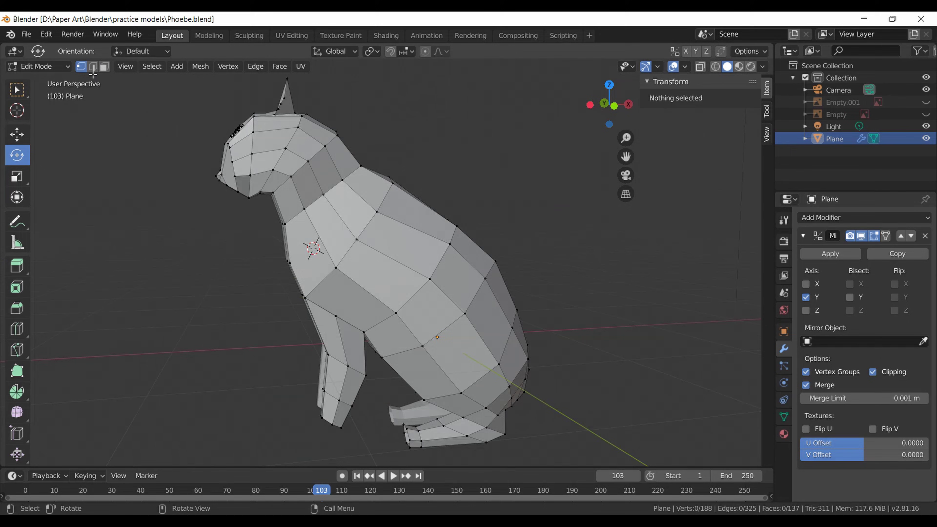
Switch Blender to edge select mode and orbit the view around the cat mesh.
left_click(93, 67)
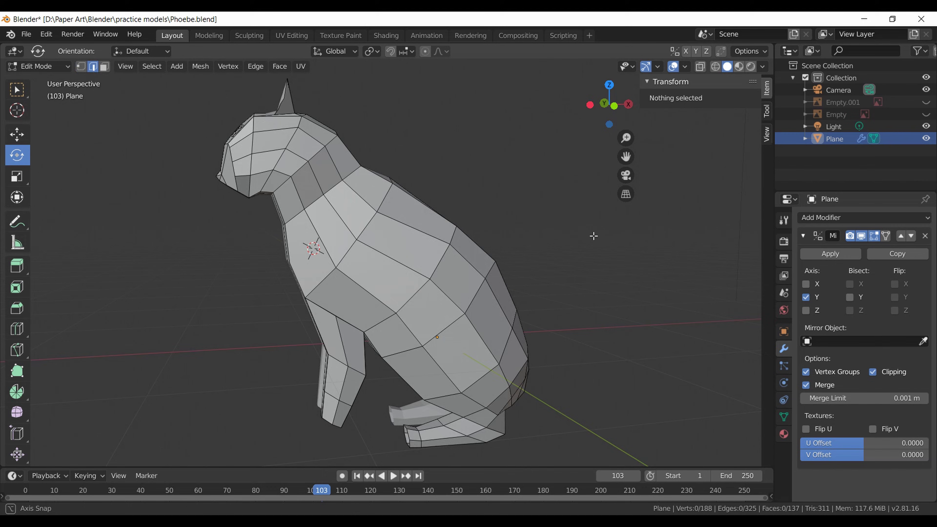
middle_click_drag(594, 236, 753, 254)
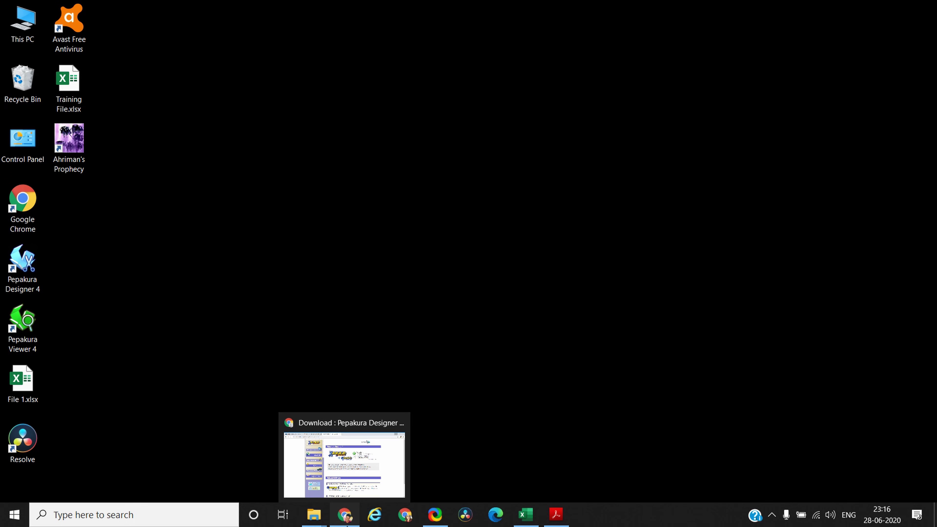
Open turbosquid.com in a new browser tab and search for 'heart'.
left_click(345, 514)
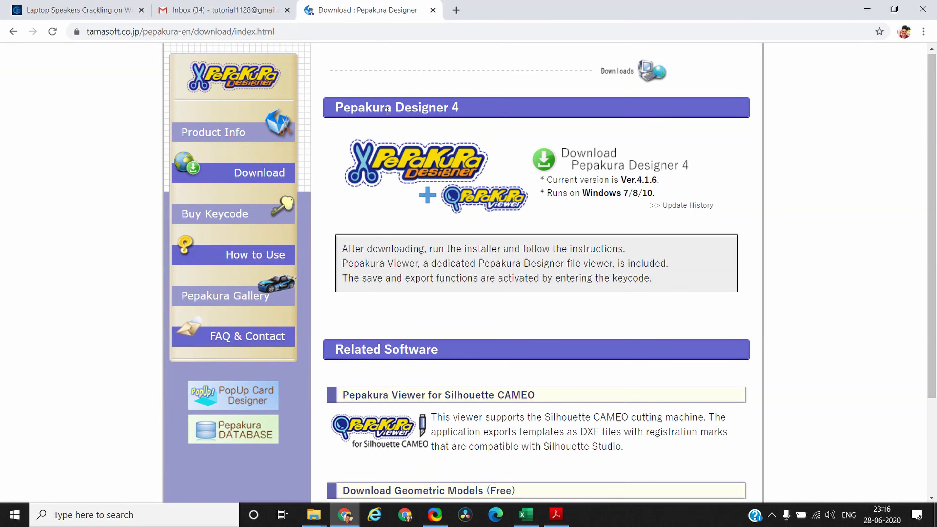
left_click(456, 10)
type("turbosquid.com")
key("Return")
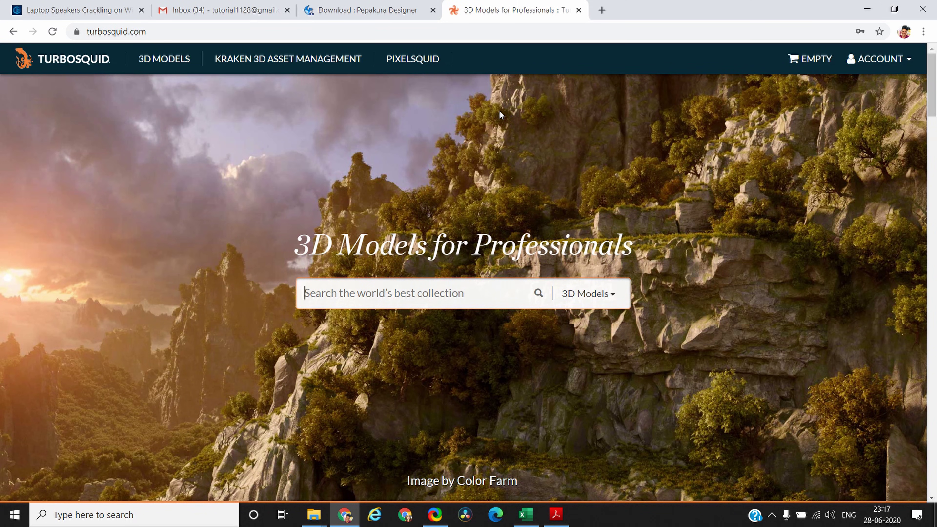
type("he")
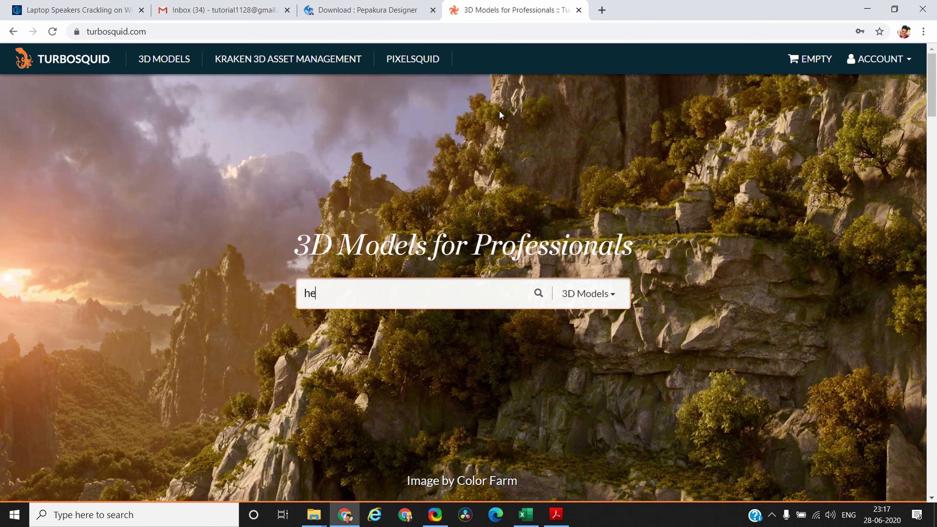
type("art")
key("Return")
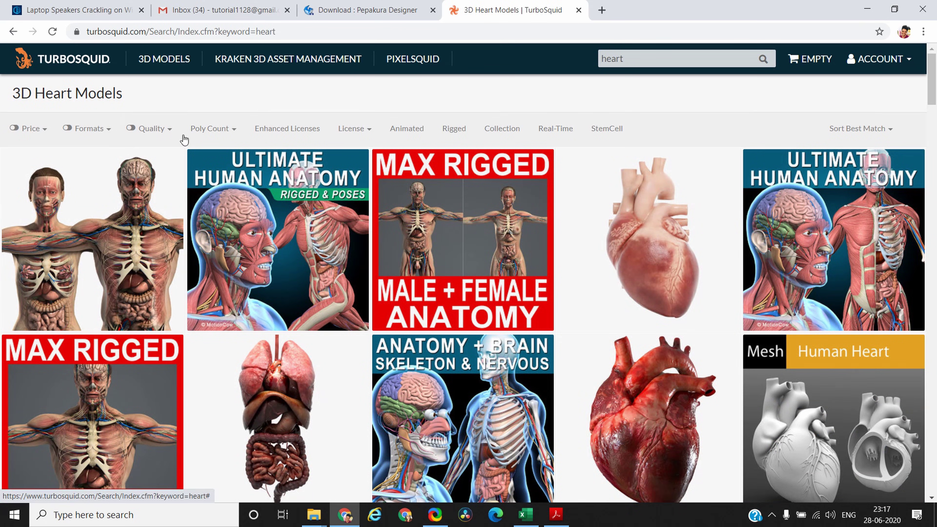
Filter the heart results to Free price, Low Poly count and .obj format.
left_click(39, 137)
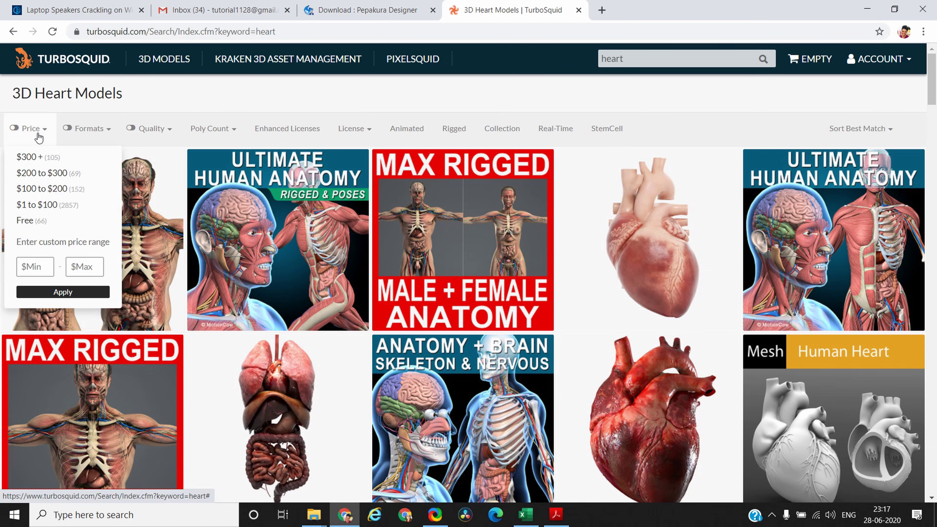
left_click(43, 225)
left_click(168, 130)
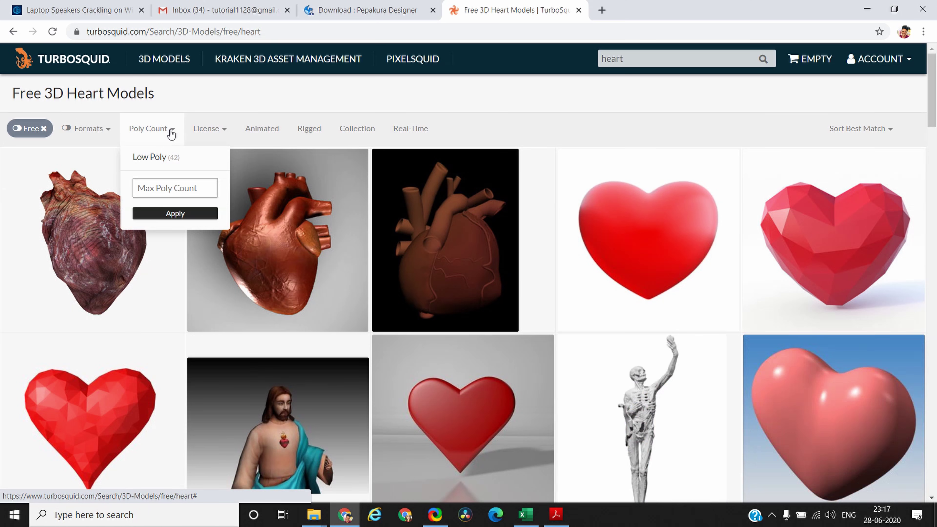
left_click(165, 157)
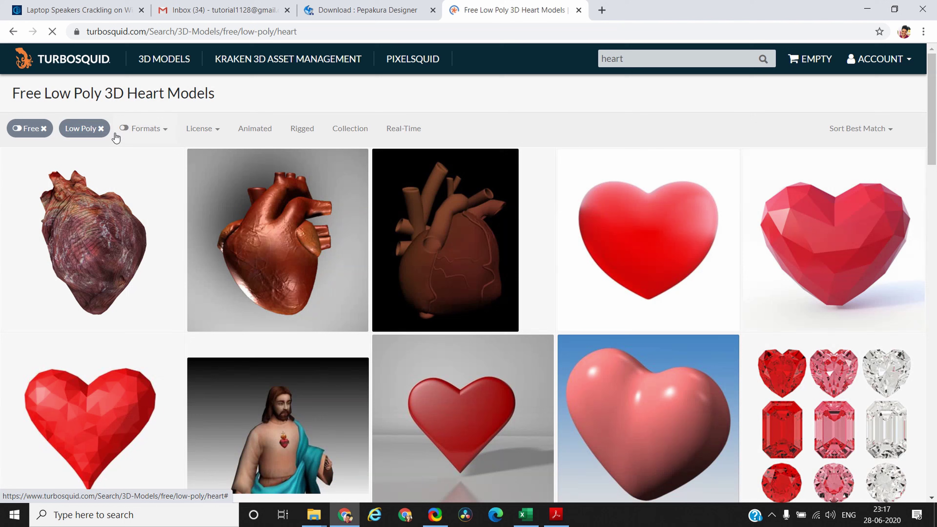
left_click(160, 132)
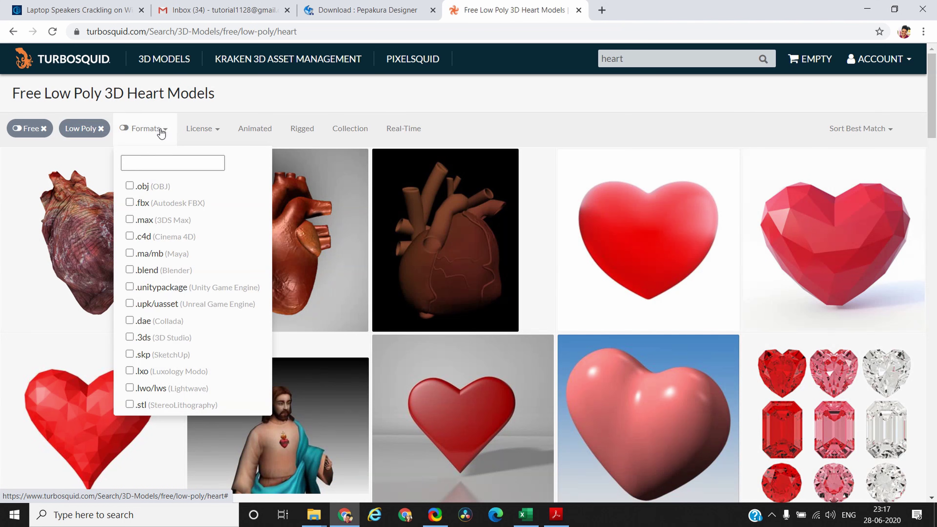
left_click(131, 187)
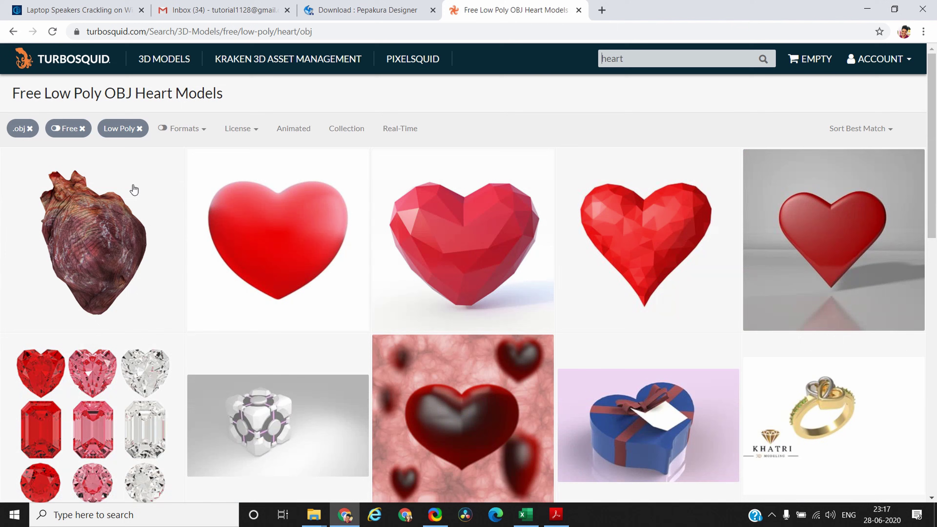
Open the Heart Symbol Low Poly model page and browse its preview images, including the wireframe.
mouse_move(405, 270)
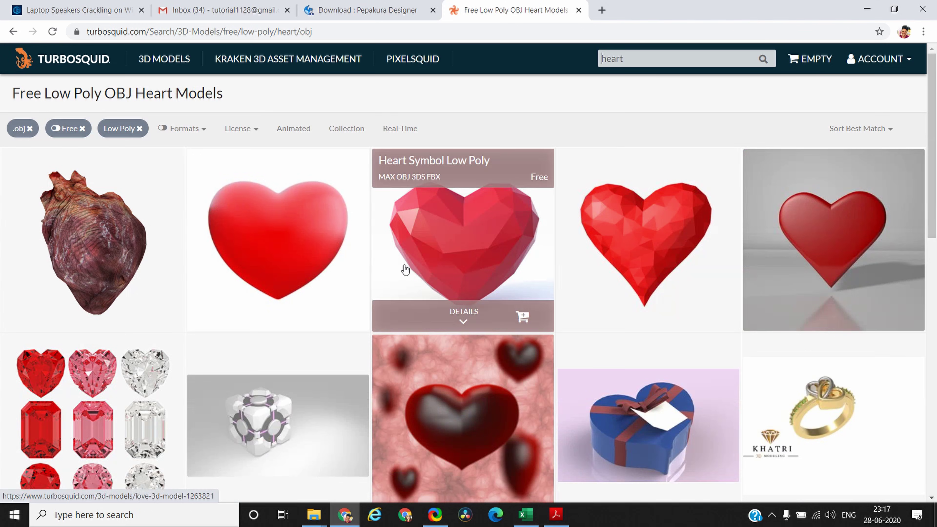
left_click(463, 263)
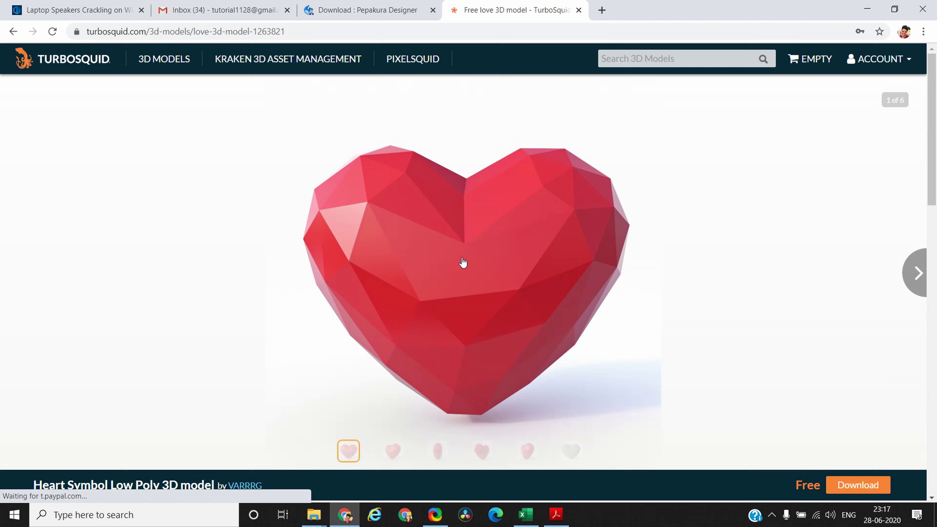
left_click(437, 451)
left_click(480, 451)
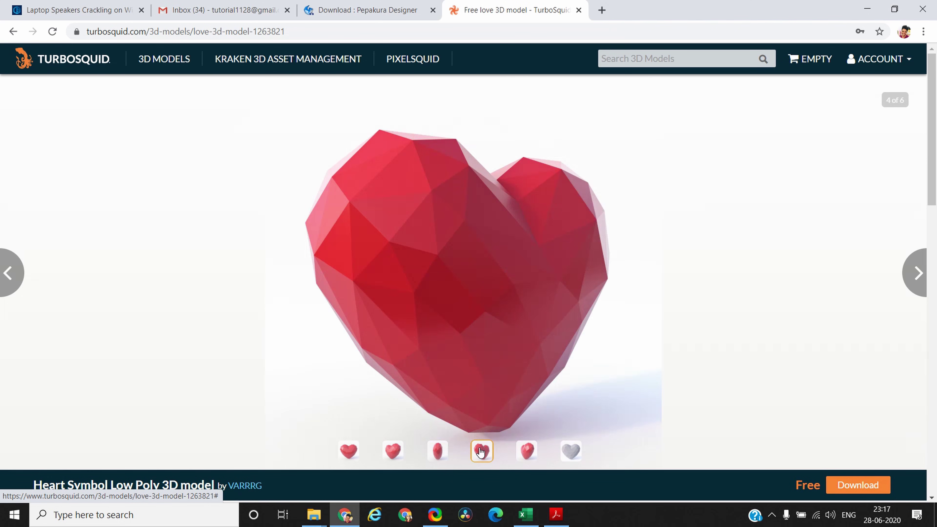
left_click(531, 454)
left_click(571, 452)
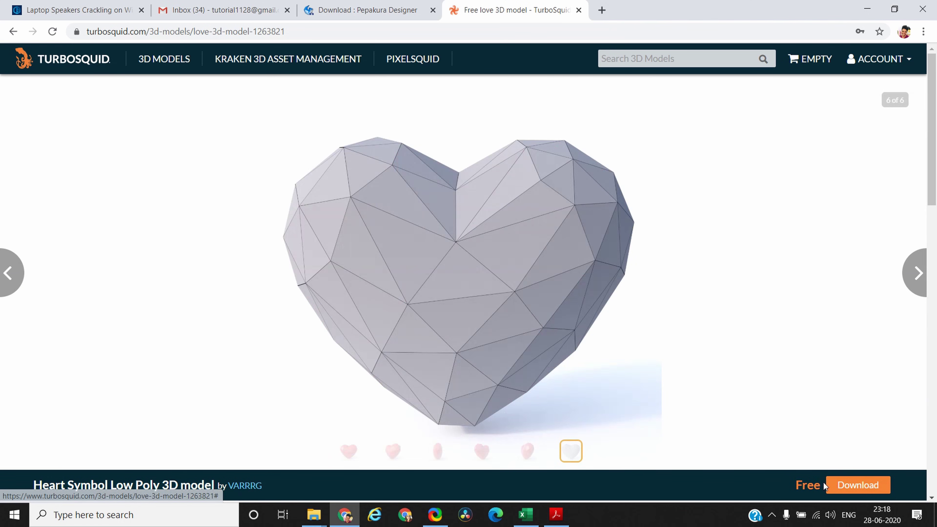
Download the free heart model, list all its files, and bring up the Love_OBJ folder.
left_click(848, 486)
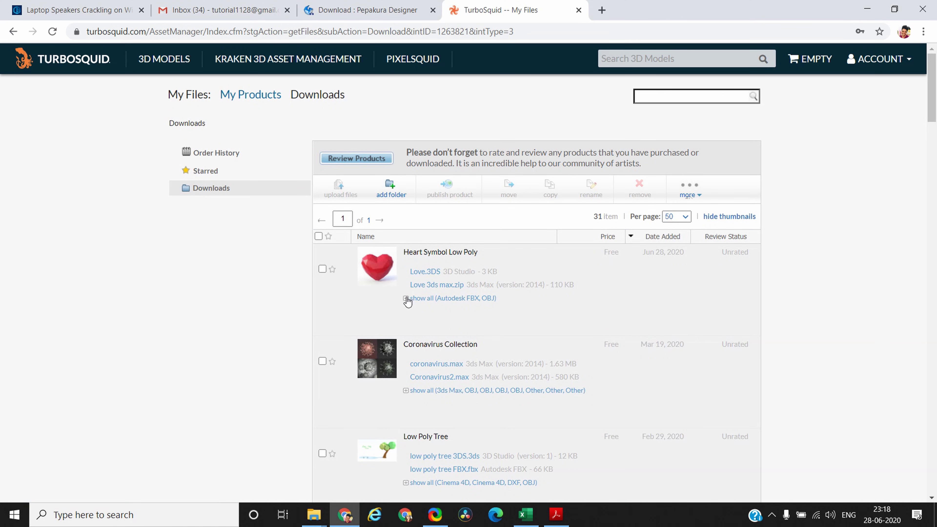
left_click(407, 301)
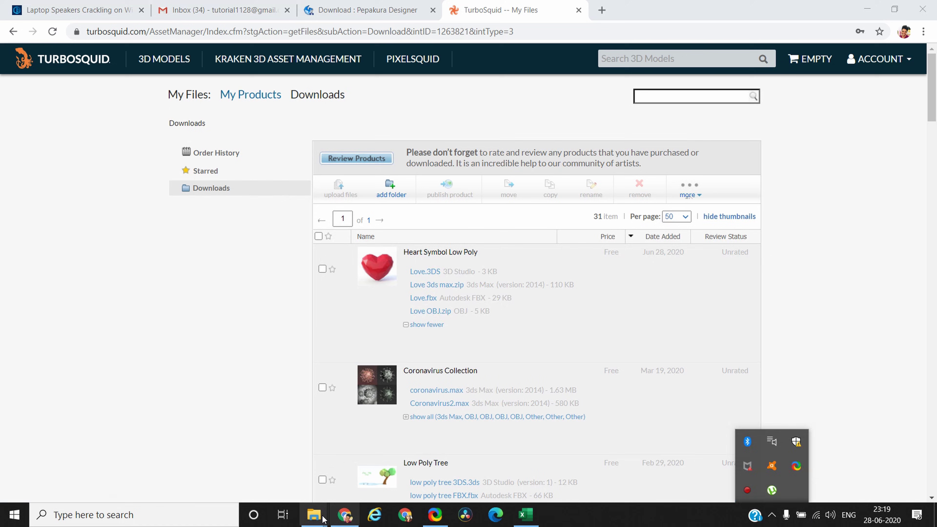
left_click(313, 514)
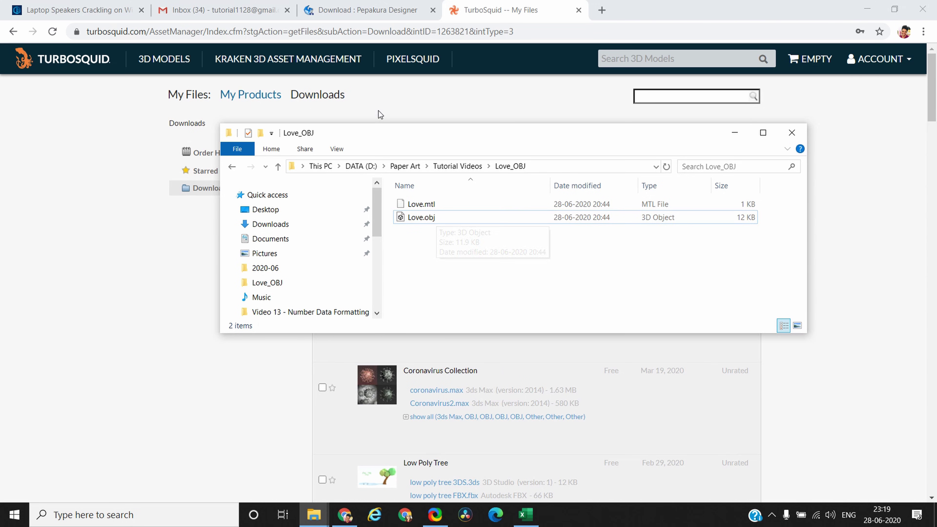
Return to the Pepakura download tab, then minimize the browser and the Love_OBJ folder window.
left_click(387, 8)
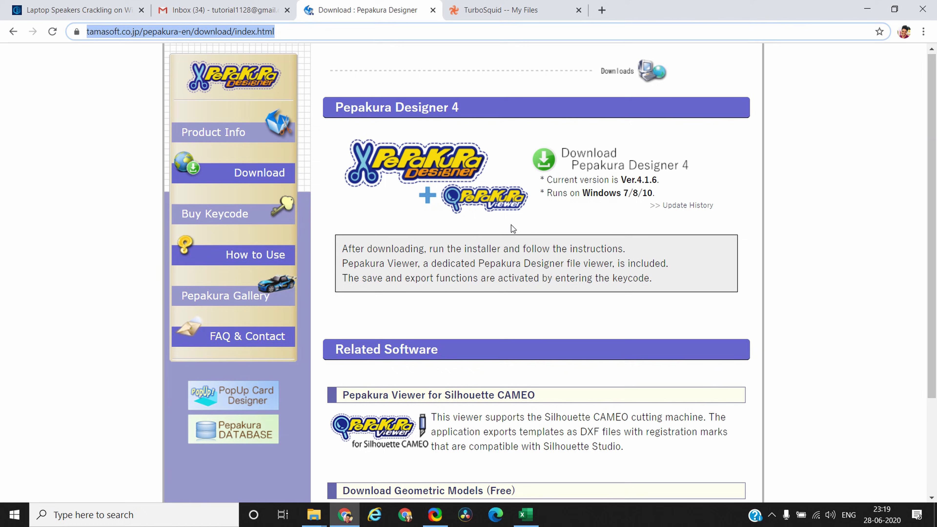
left_click(872, 10)
left_click(735, 133)
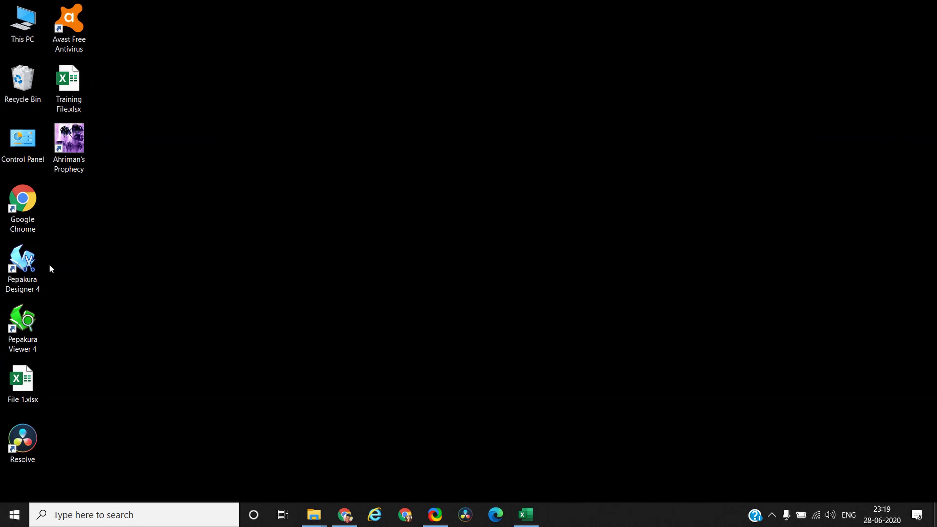
Launch Pepakura Designer 4 from the desktop shortcut and maximize its window.
left_click(23, 266)
double_click(23, 265)
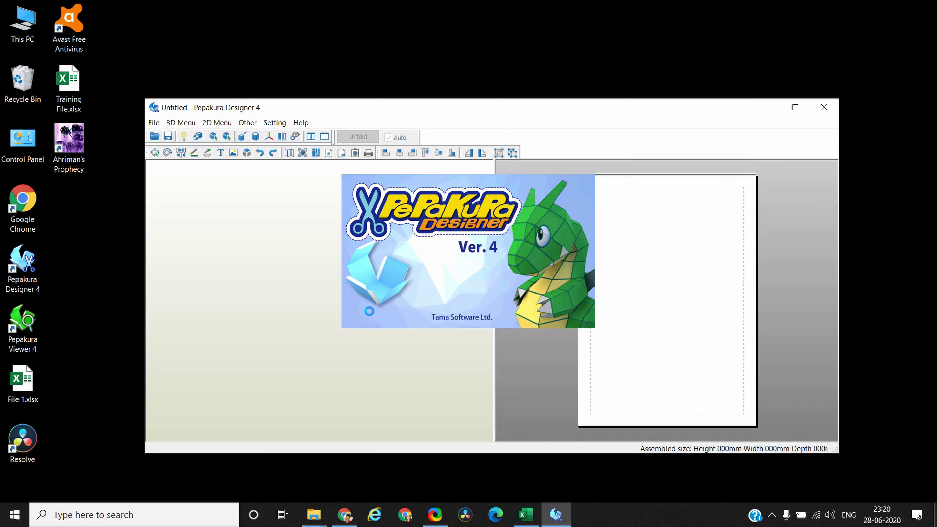
left_click(795, 108)
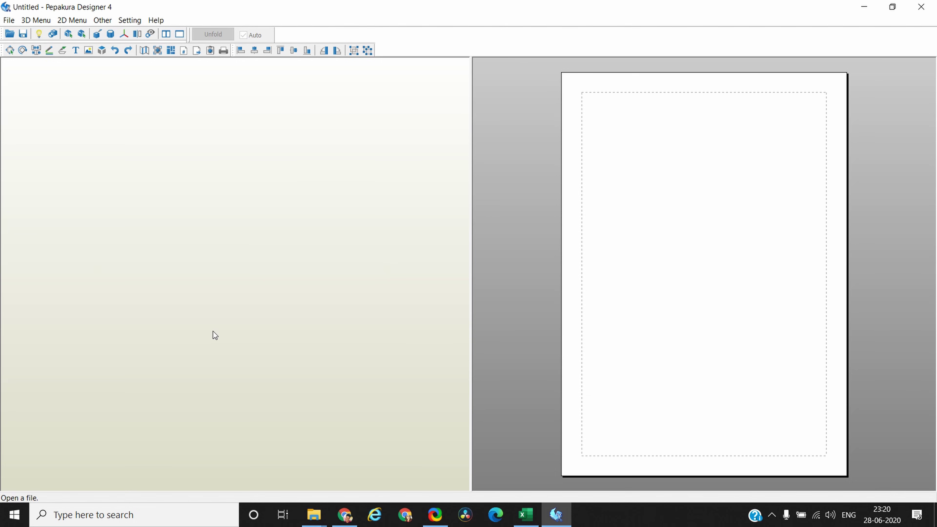
Look over the File menu without choosing anything, then switch to the Love_OBJ folder window.
left_click(314, 517)
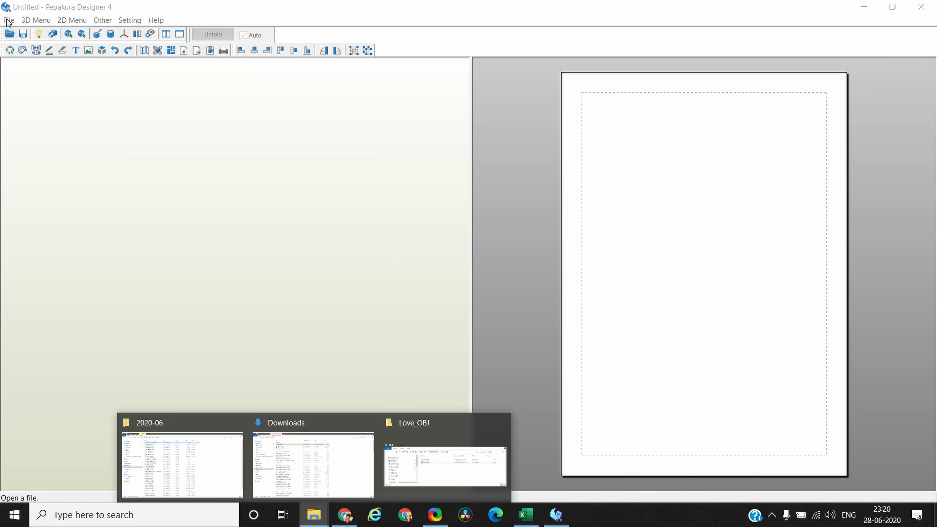
left_click(8, 21)
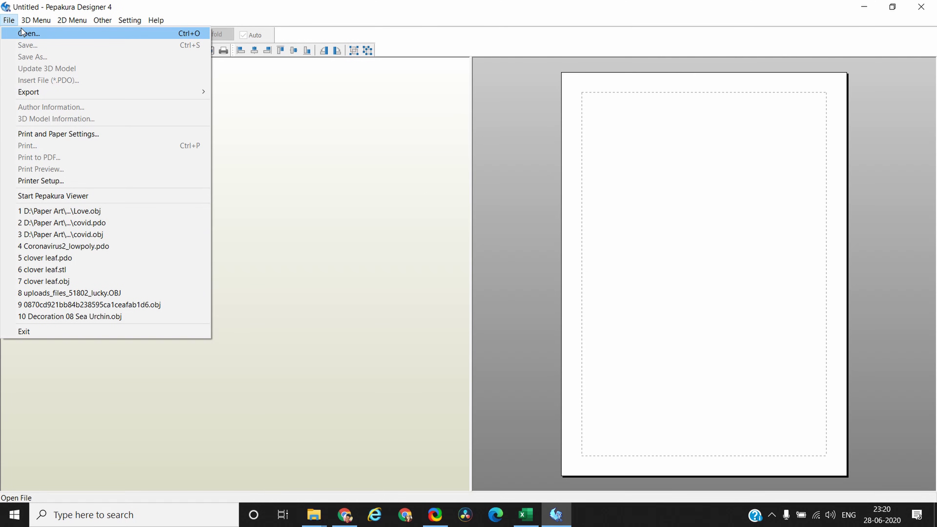
left_click(304, 270)
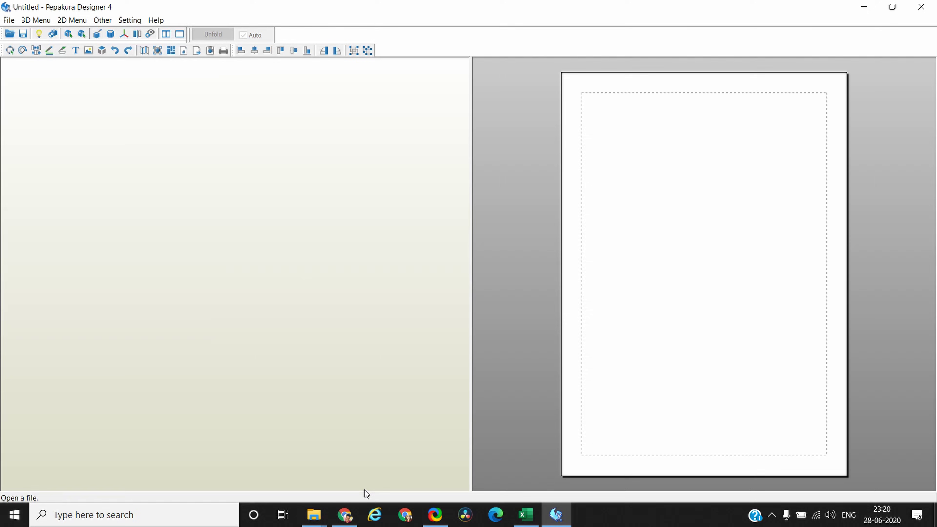
key("alt+Tab")
Load Love.obj into Pepakura, dismiss the normalization notice, and keep the faces unflipped.
left_click_drag(442, 220, 148, 262)
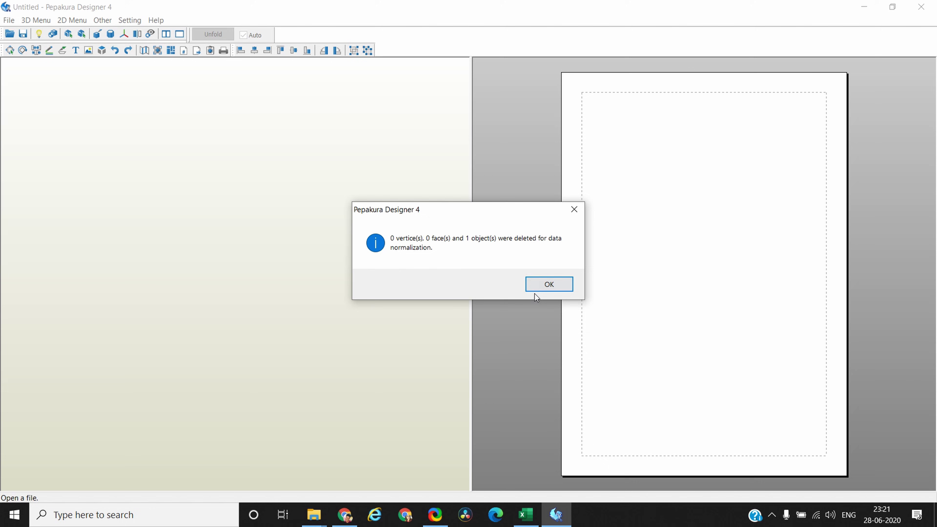
left_click(550, 287)
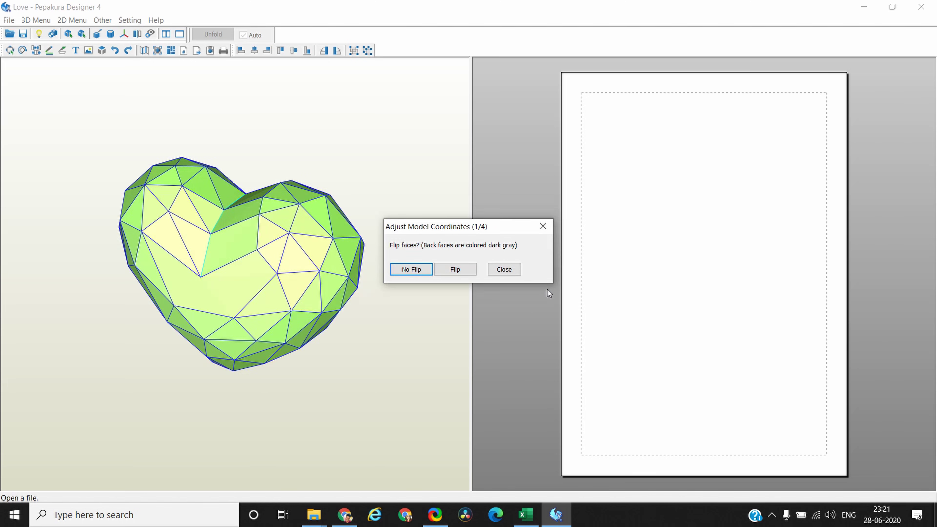
left_click(411, 270)
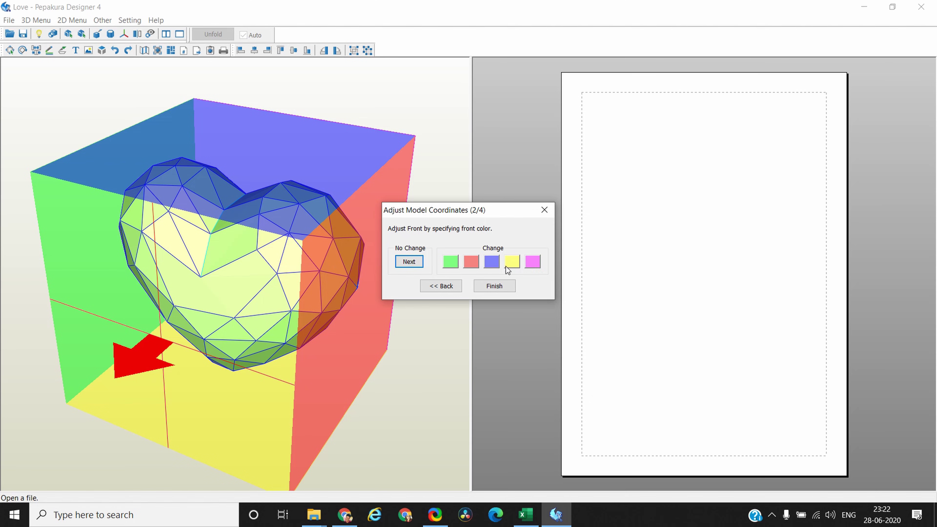
Keep the heart's front and bottom orientation unchanged and finish without inverting.
left_click(406, 262)
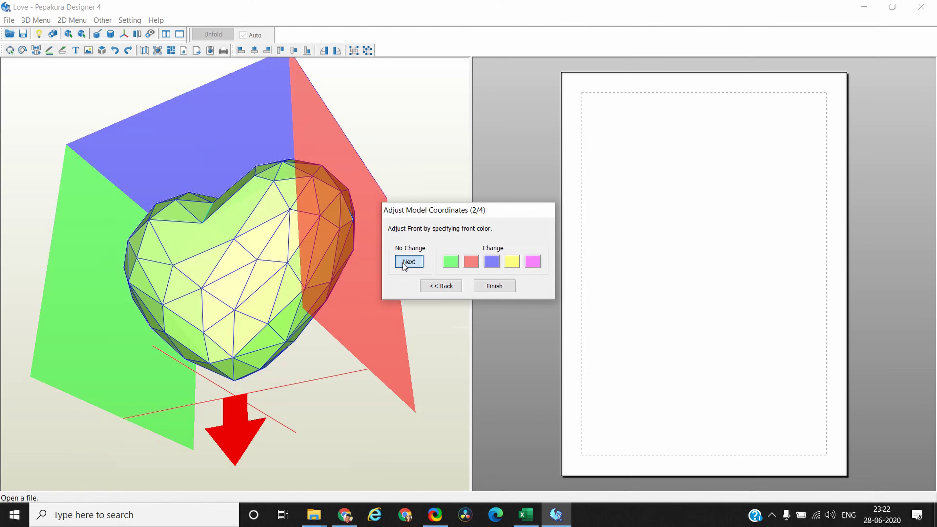
left_click(406, 262)
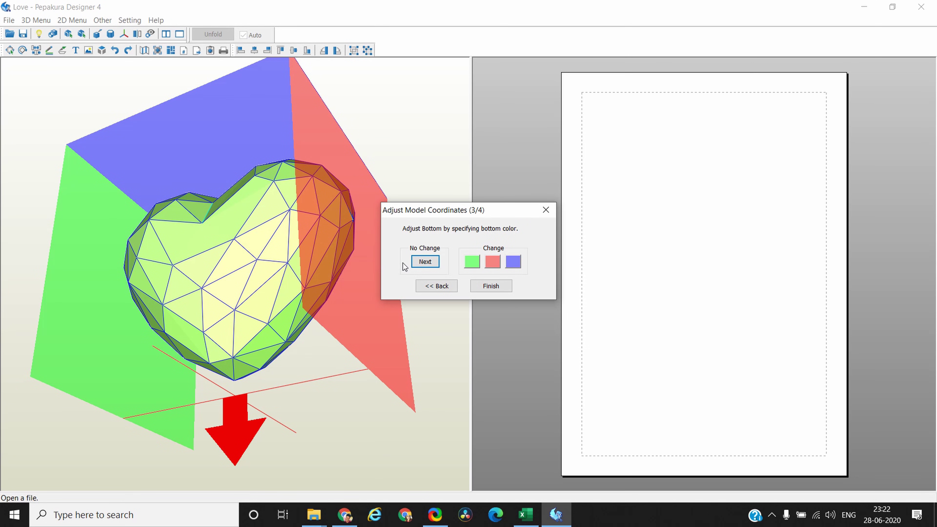
left_click(426, 262)
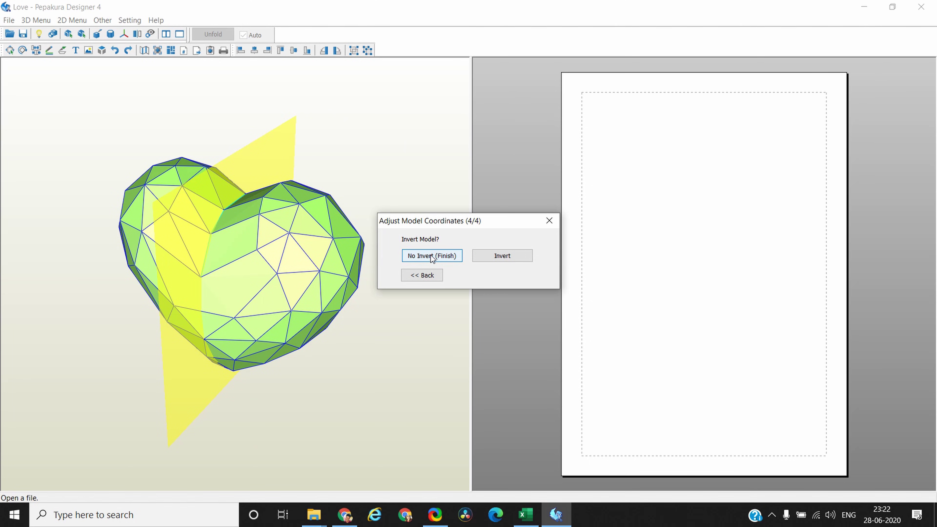
left_click(433, 259)
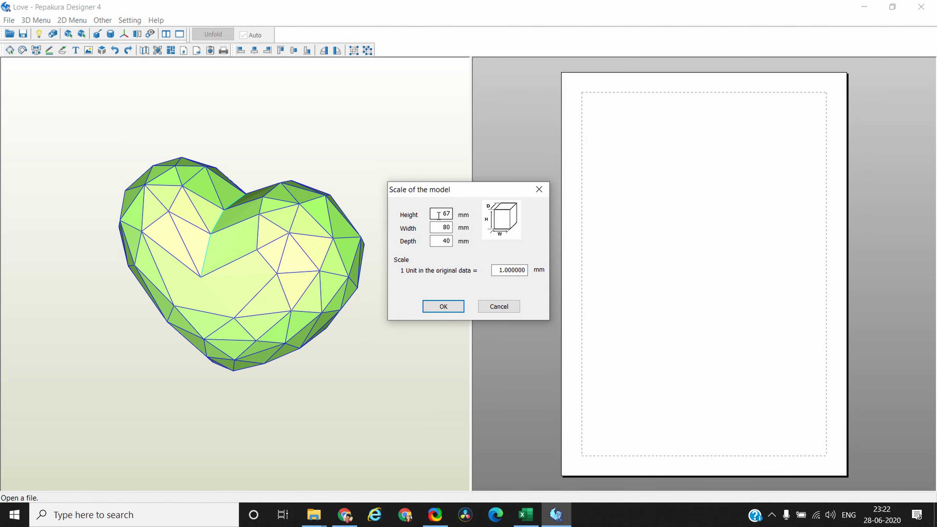
Change the heart's height from 67 to 150 mm, giving 179 × 88 mm width and depth.
left_click(439, 216)
double_click(439, 216)
type("150")
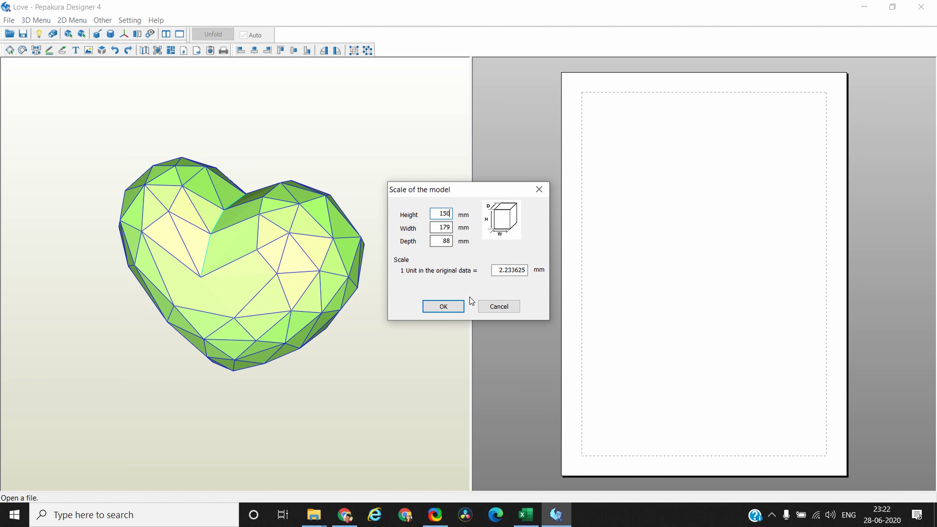
left_click(444, 307)
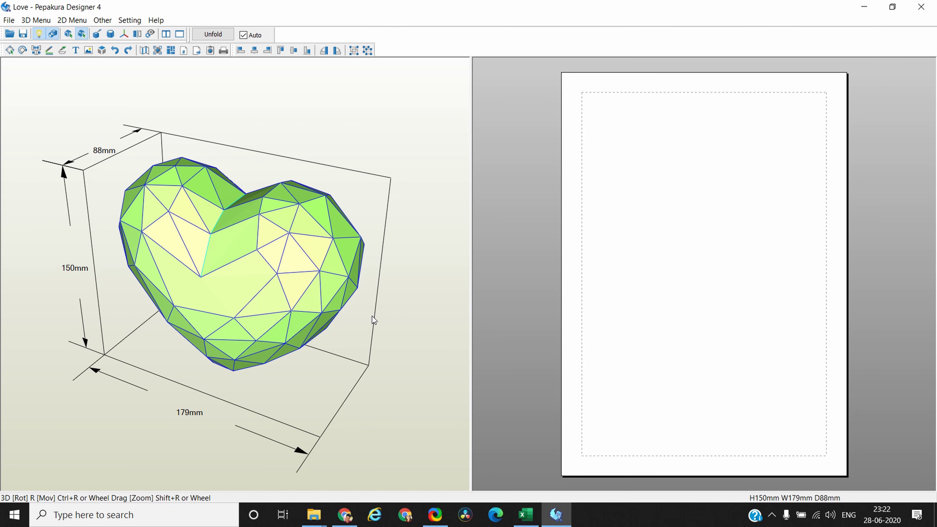
Rotate the heart to a front view and zoom in and out to inspect it.
left_click_drag(372, 315, 266, 312)
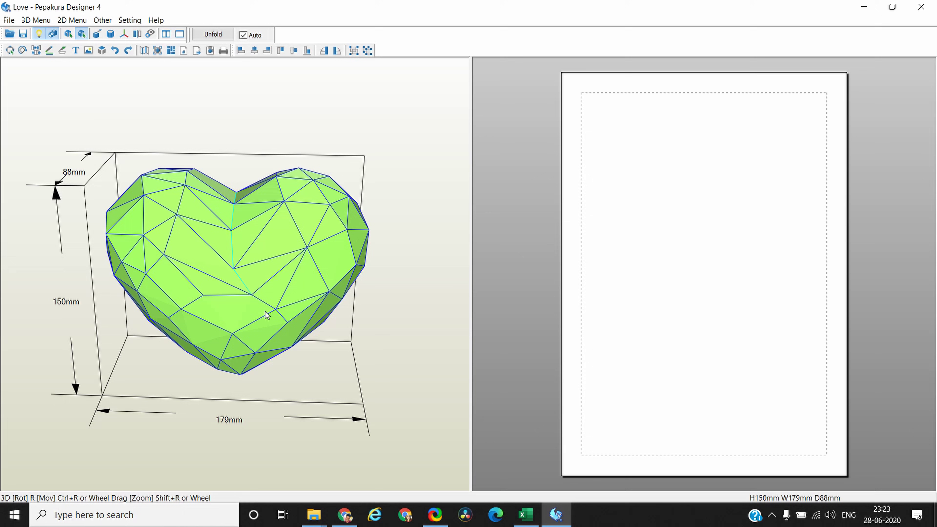
scroll(265, 312, "up", 6)
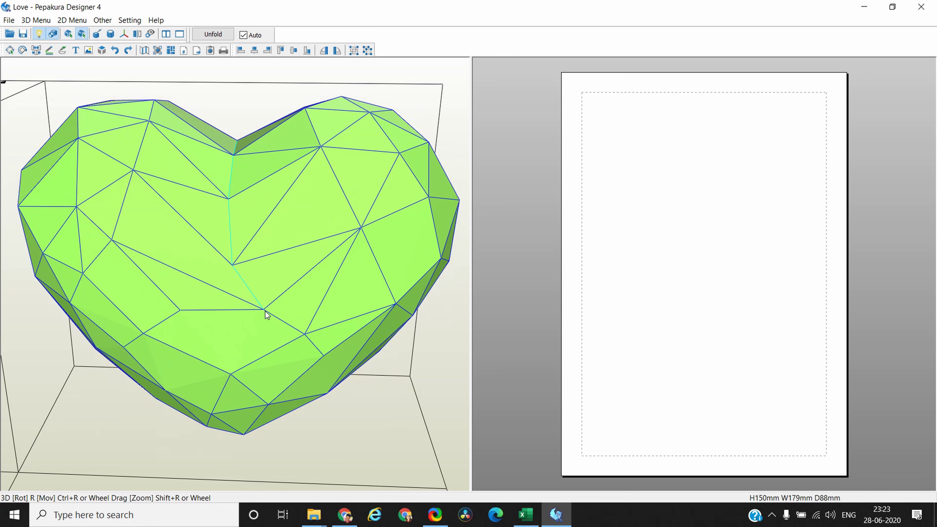
scroll(265, 311, "down", 5)
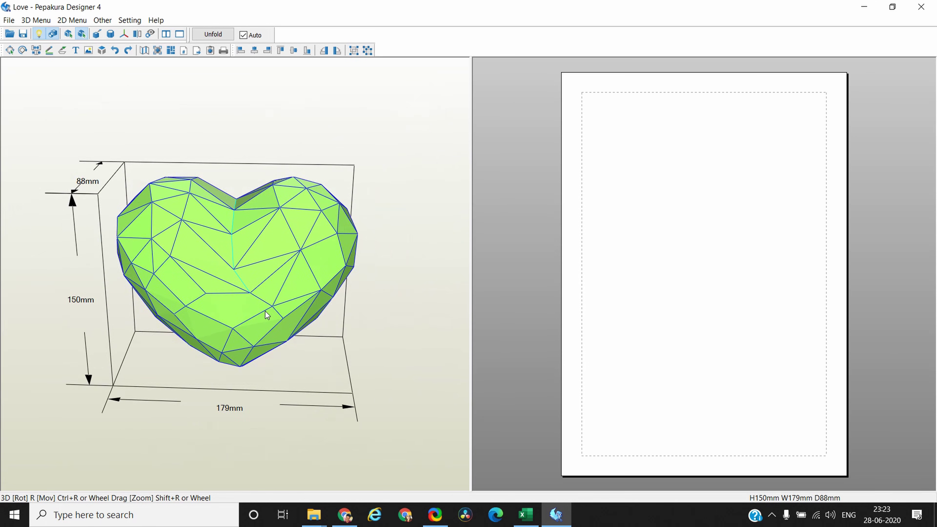
scroll(265, 312, "up", 4)
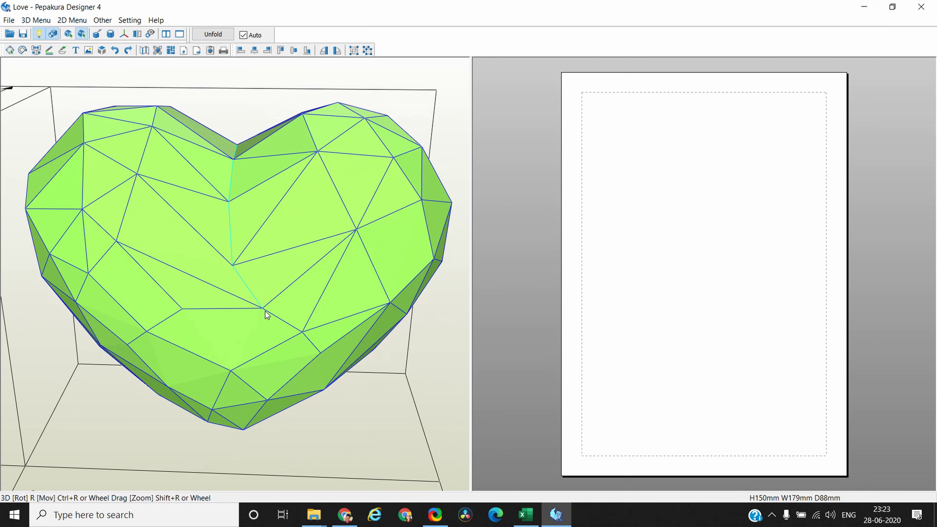
scroll(265, 311, "down", 5)
scroll(264, 311, "down", 2)
scroll(265, 311, "up", 3)
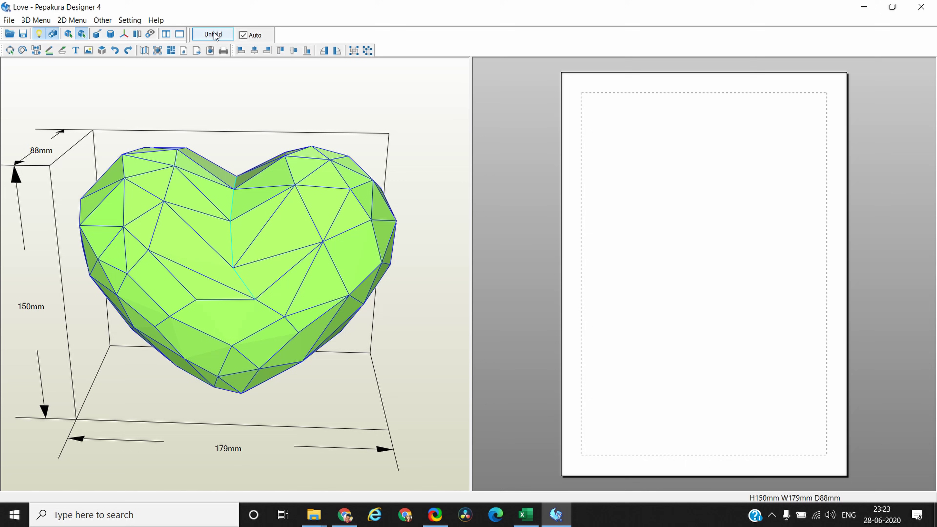
Unfold the heart into a 2-part net with glue flaps and zoom around the 2D page.
left_click(214, 32)
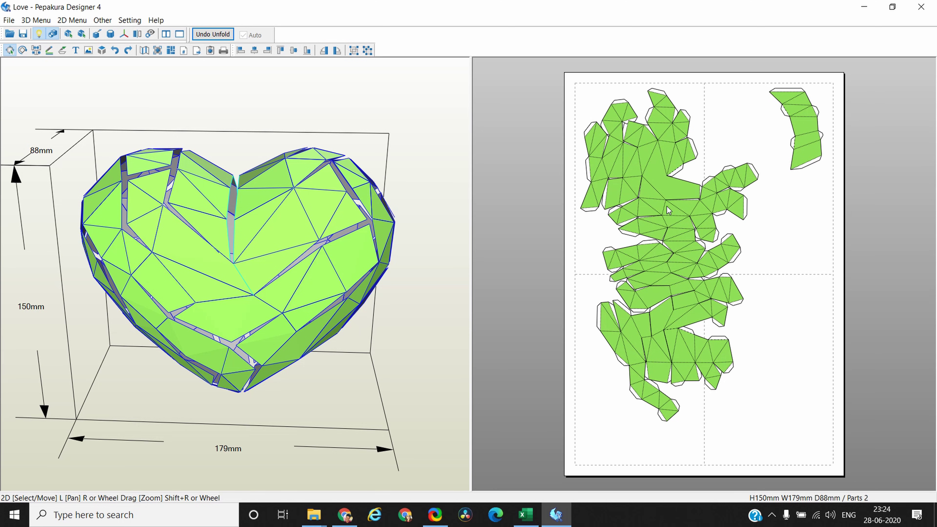
scroll(714, 213, "up", 5)
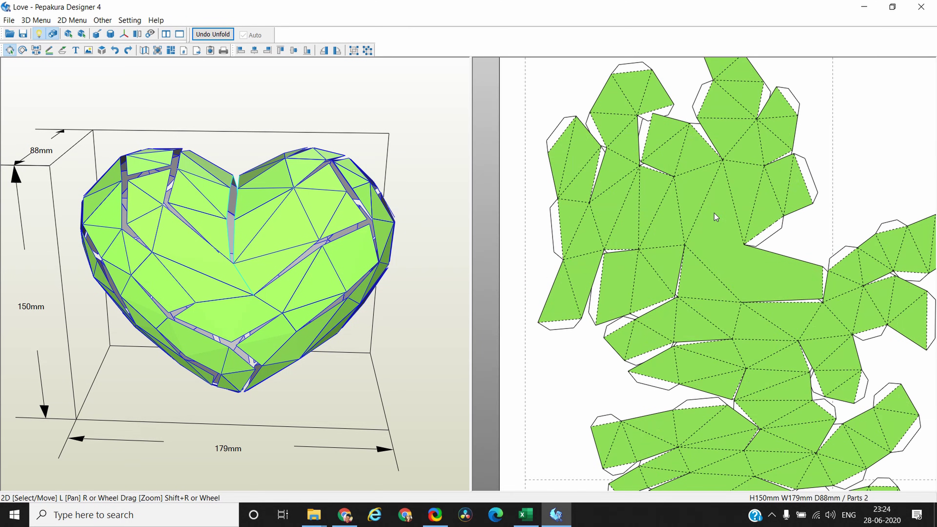
scroll(714, 213, "up", 1)
scroll(714, 213, "down", 3)
scroll(714, 213, "up", 4)
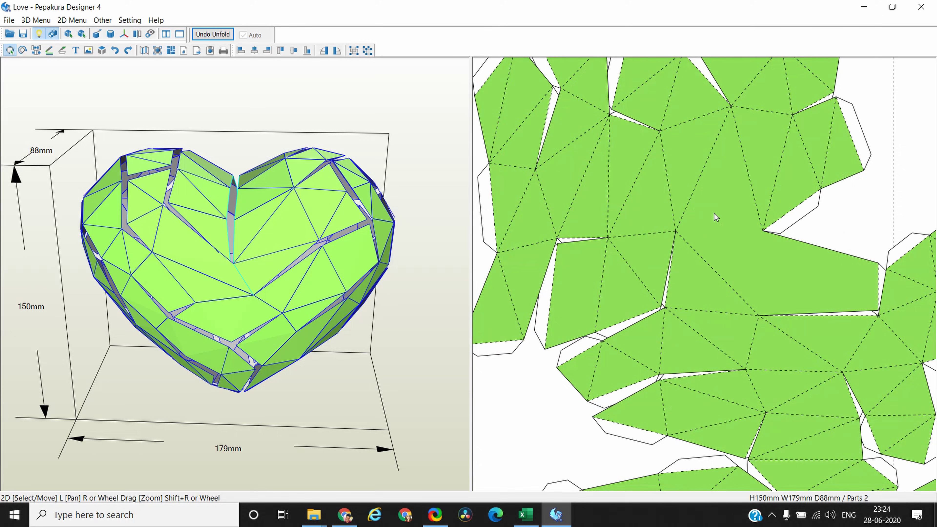
scroll(714, 213, "down", 3)
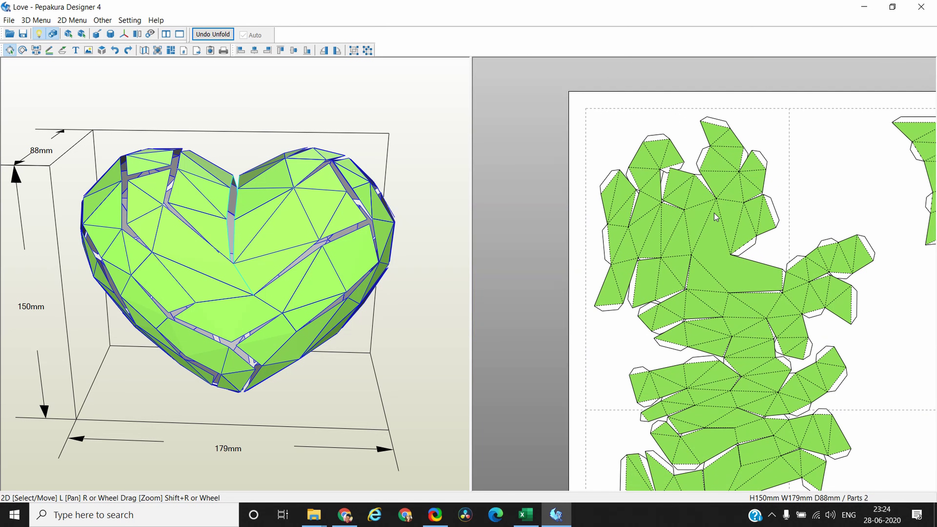
scroll(714, 213, "up", 2)
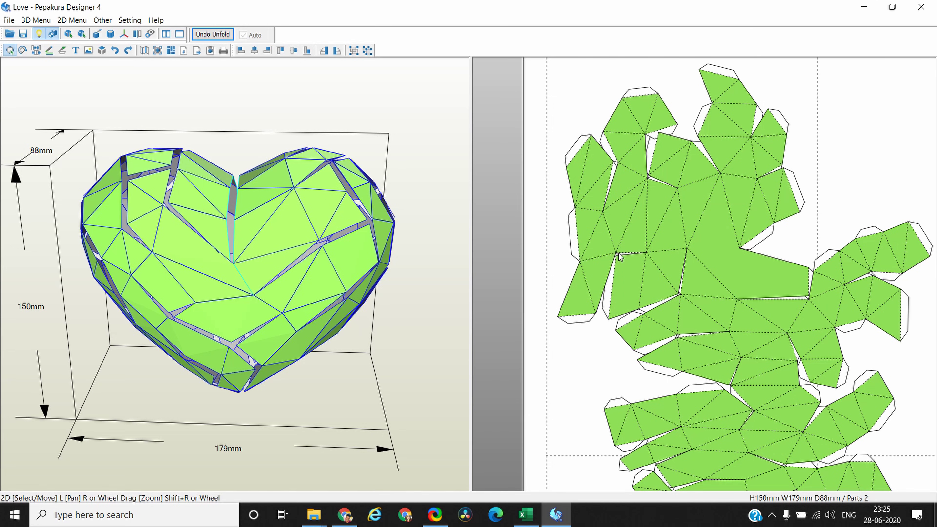
scroll(623, 252, "up", 2)
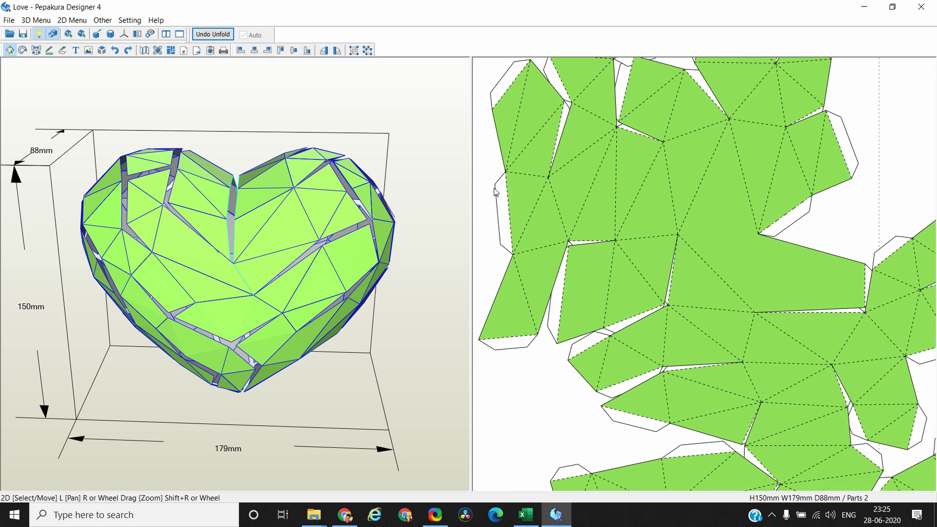
scroll(589, 262, "down", 3)
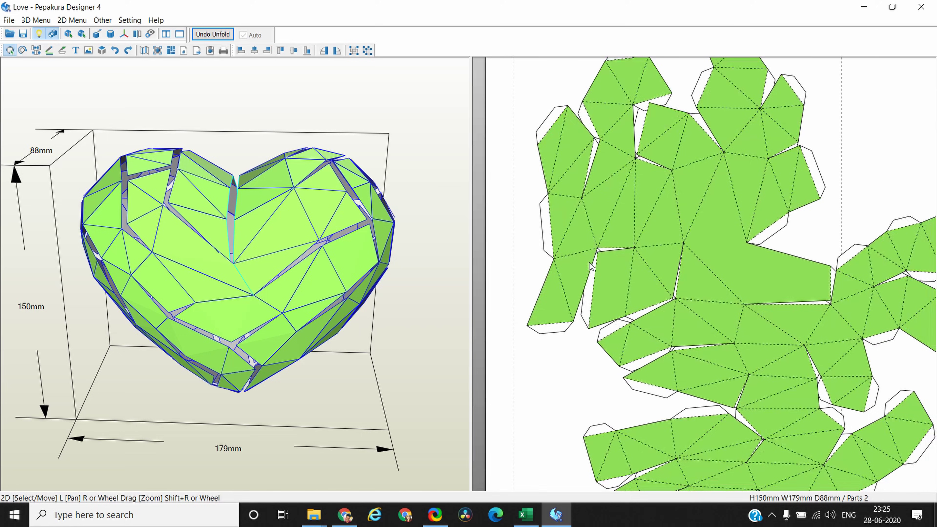
scroll(590, 265, "down", 2)
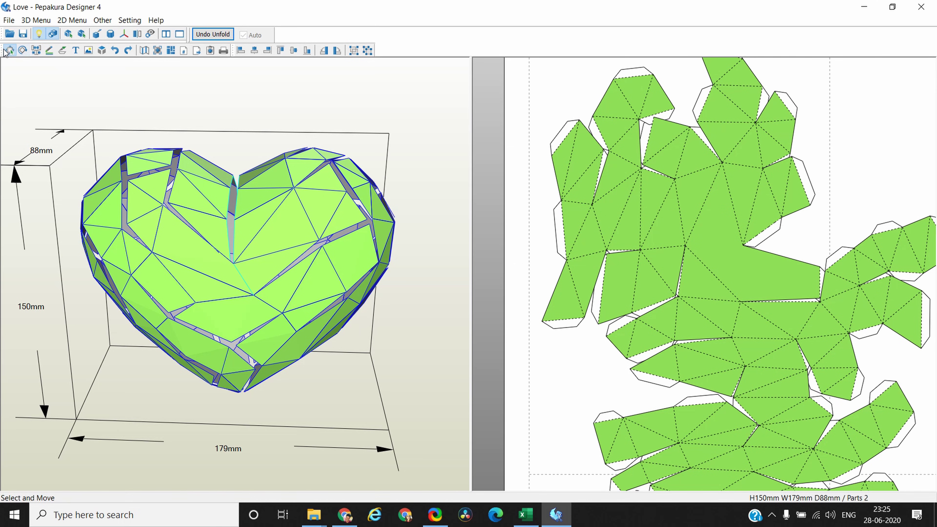
With the Join/Disjoin Faces tool, cut the first net edges to separate the upper pieces.
left_click(36, 51)
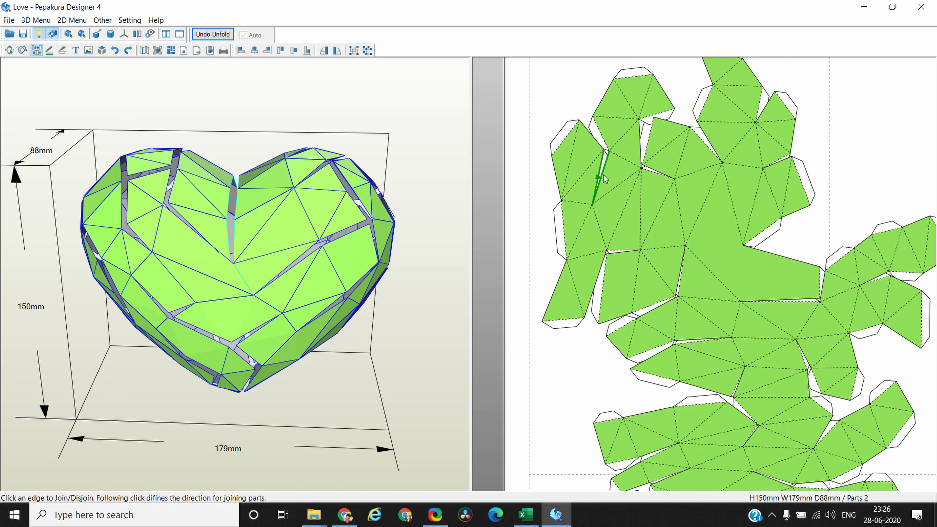
left_click(600, 227)
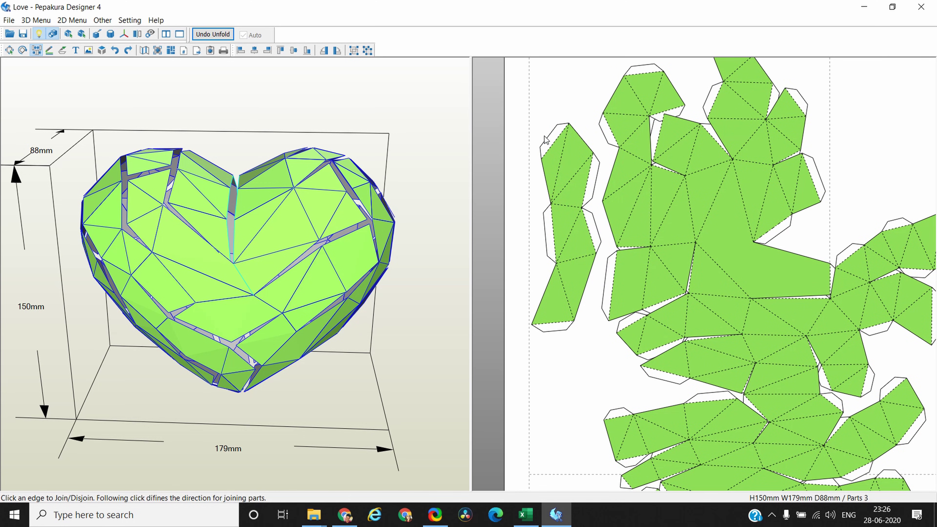
left_click(679, 214)
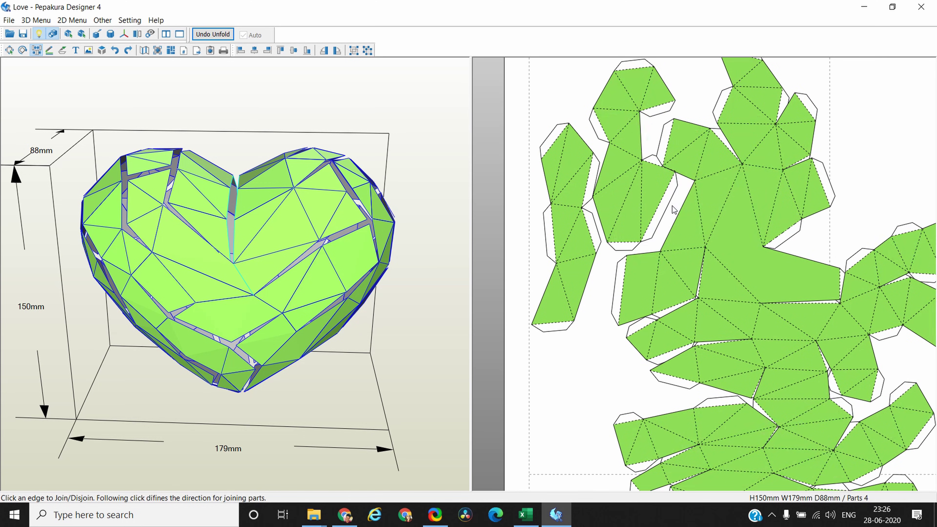
left_click(720, 209)
left_click(773, 151)
left_click(764, 328)
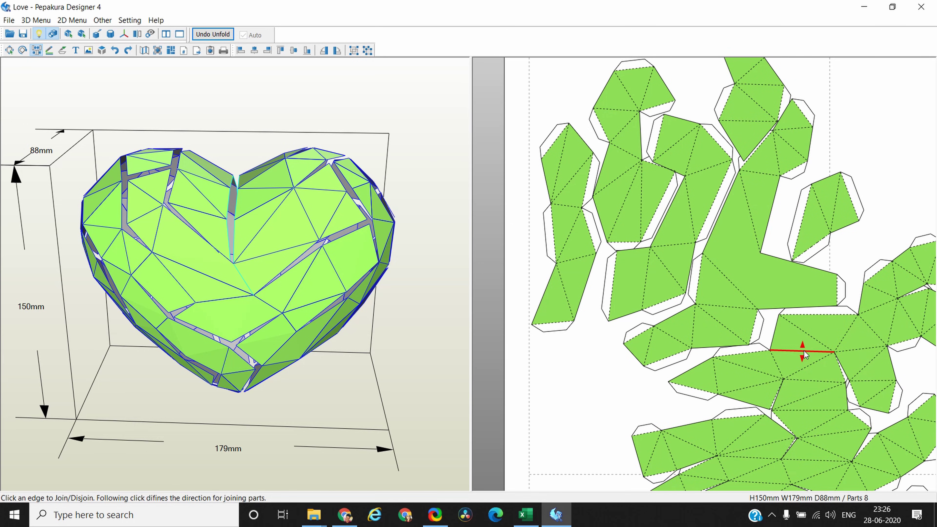
left_click(805, 352)
scroll(806, 351, "down", 2)
Disjoin more edges further down the page, separating the bottom pieces.
left_click(685, 227)
left_click(648, 307)
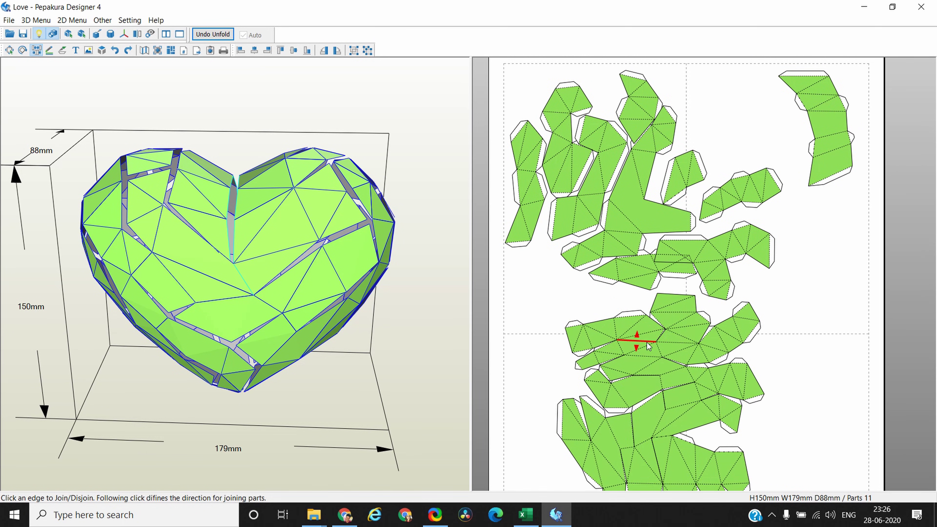
left_click(638, 344)
left_click(683, 360)
left_click(661, 393)
left_click(628, 356)
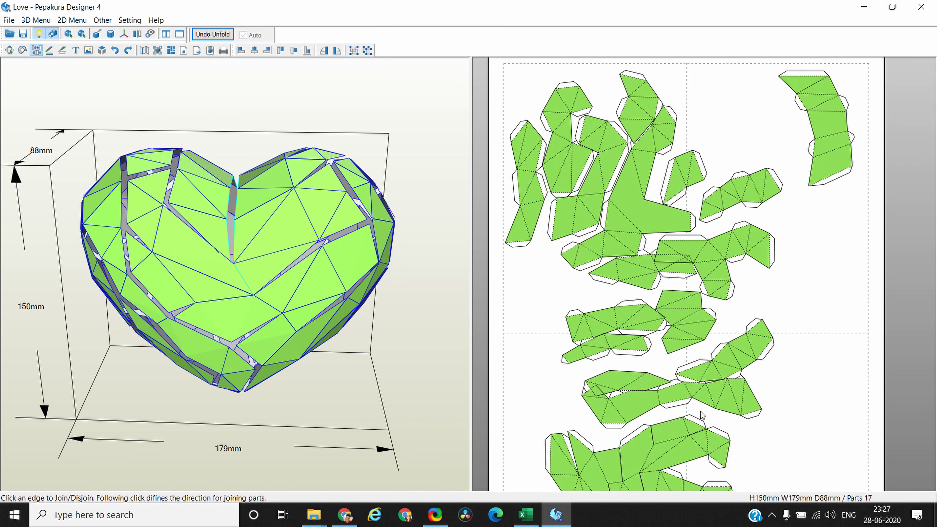
scroll(633, 258, "down", 2)
scroll(633, 199, "up", 2)
Split the lower pieces apart with the final cuts until Parts reads 24.
left_click(633, 200)
left_click(672, 278)
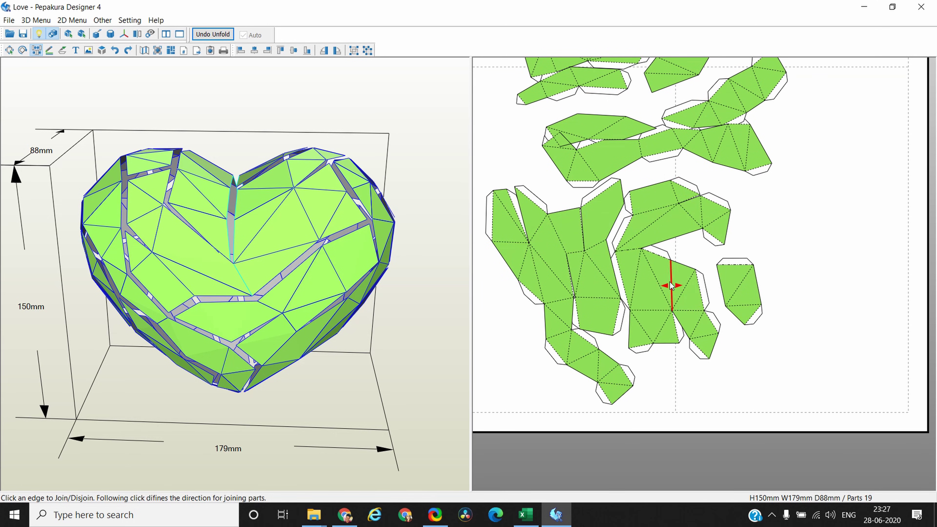
left_click(656, 244)
left_click(638, 212)
left_click(531, 262)
left_click(576, 252)
left_click(600, 264)
scroll(832, 328, "down", 2)
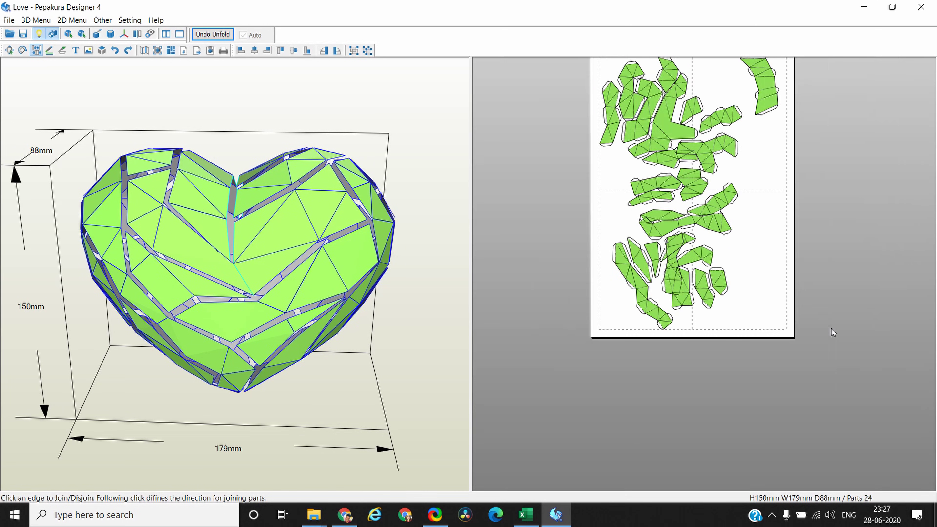
Frame the whole sheet, then reposition the top-left parts and nudge the strip and the piece below.
right_click_drag(831, 328, 811, 450)
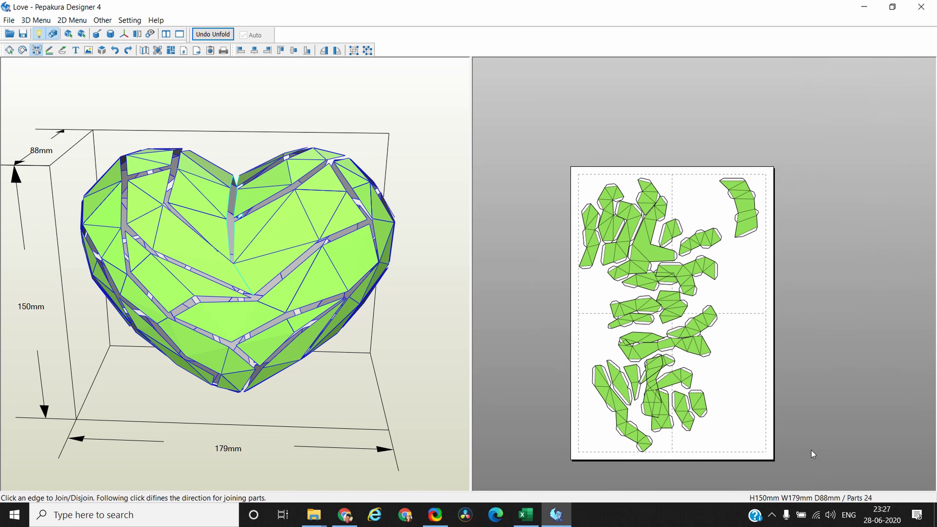
scroll(736, 394, "up", 5)
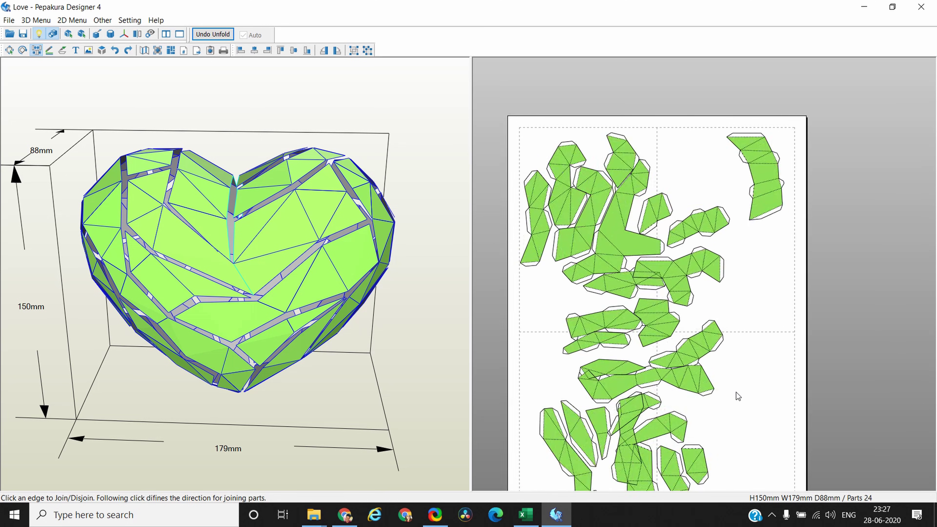
right_click_drag(743, 402, 868, 429)
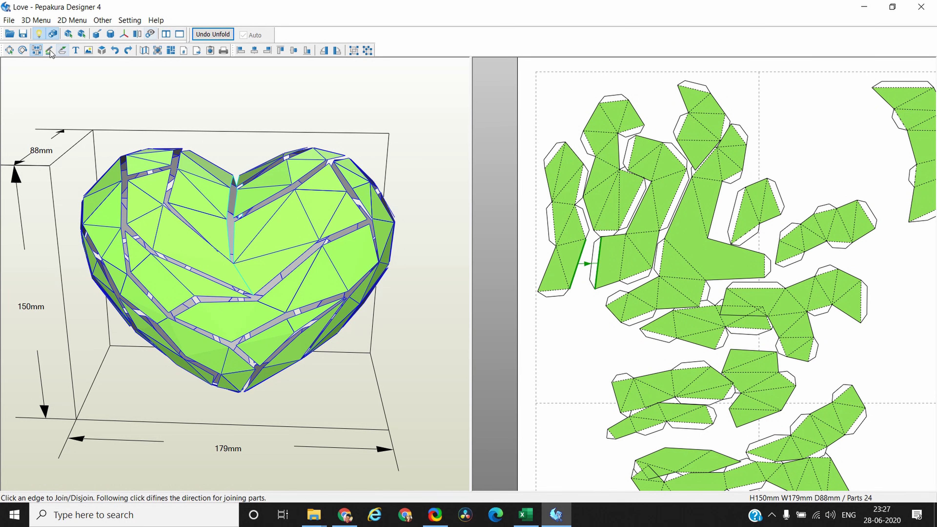
left_click(9, 52)
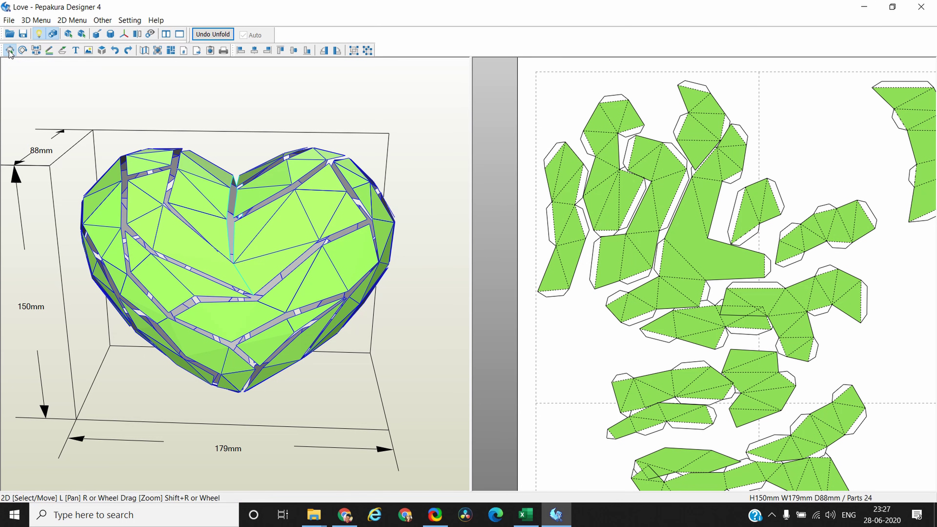
left_click_drag(563, 186, 560, 125)
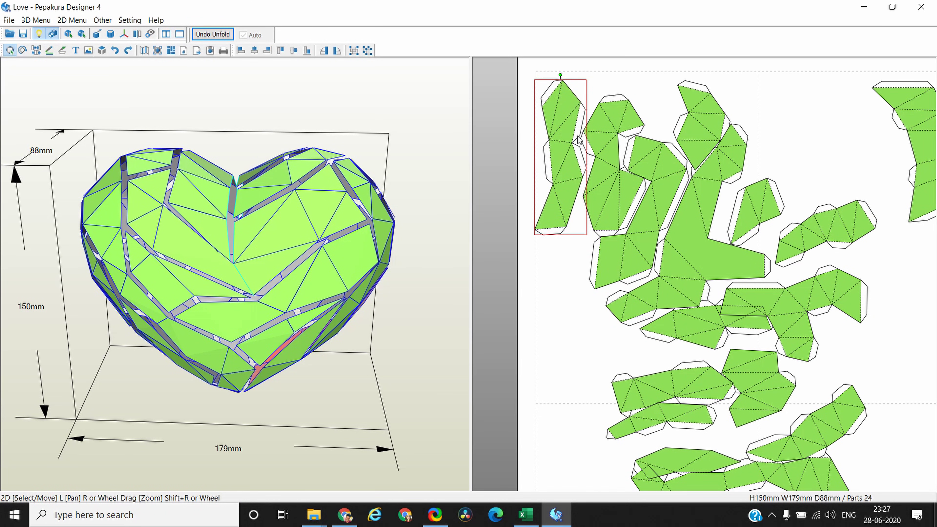
left_click_drag(616, 164, 569, 312)
left_click_drag(568, 173, 573, 174)
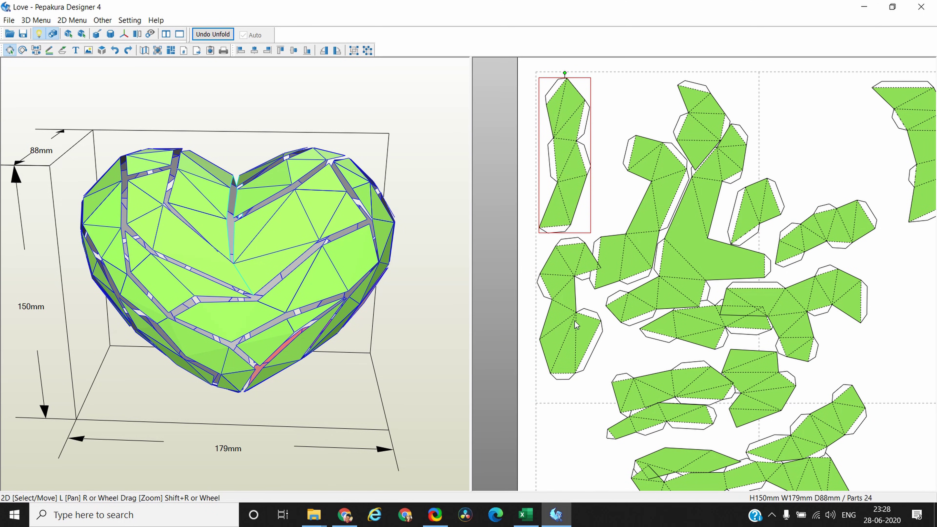
left_click(570, 338)
left_click_drag(570, 338, 573, 343)
Move a piece up and rotate it upright, then shift the L-shaped and diagonal pieces into open spots.
left_click_drag(656, 195, 652, 147)
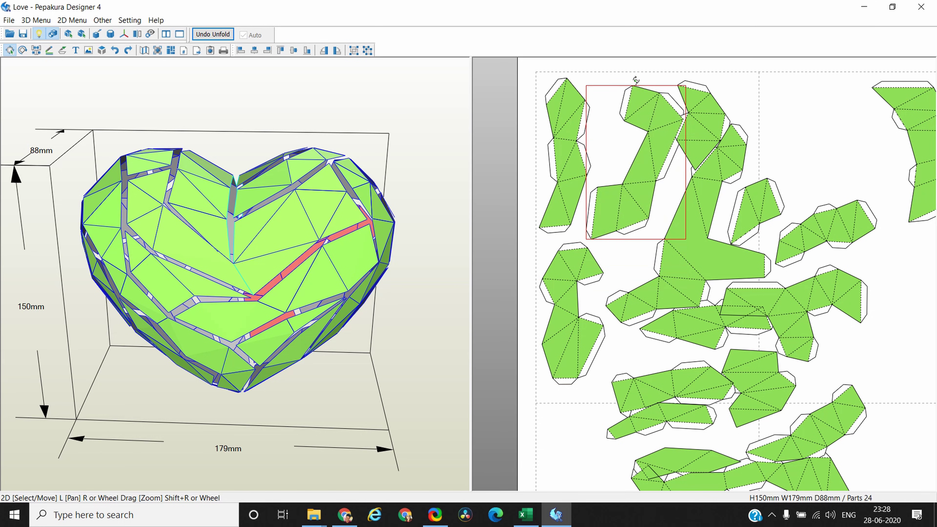
mouse_move(636, 80)
left_mouse_down()
mouse_move(612, 78)
mouse_move(622, 76)
left_mouse_up()
left_click_drag(697, 248, 689, 263)
left_click_drag(757, 211, 623, 367)
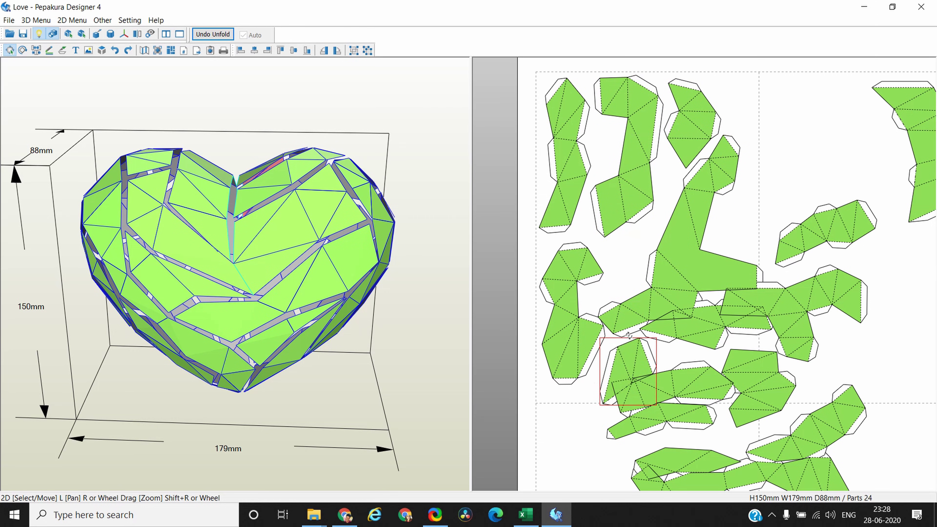
left_click_drag(683, 325, 848, 148)
left_click_drag(671, 388, 601, 476)
left_click_drag(762, 374, 721, 348)
right_click_drag(864, 377, 761, 373)
left_click_drag(738, 144, 728, 103)
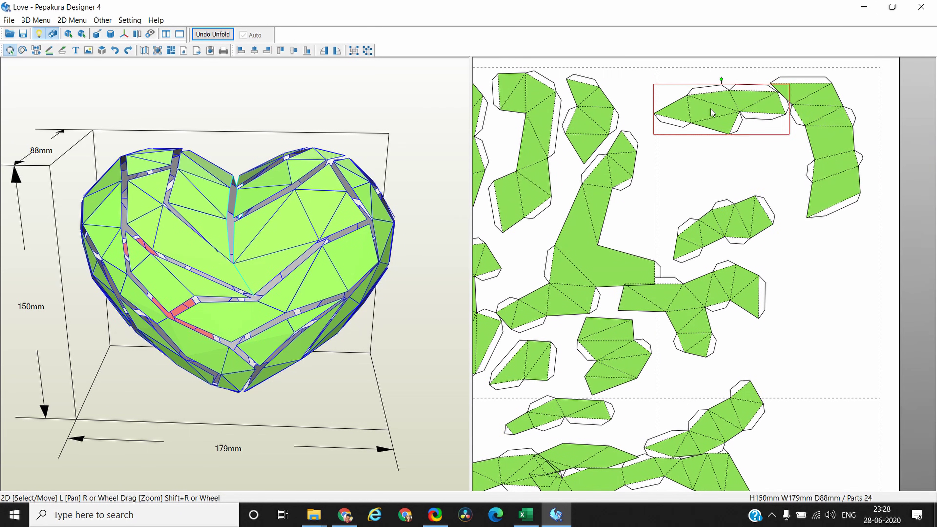
Level the diagonal piece, reposition the T-shaped pieces and stand the bottom piece vertical.
left_click(830, 112)
left_click_drag(725, 231, 725, 168)
left_click_drag(722, 128, 738, 120)
left_click_drag(686, 295, 729, 230)
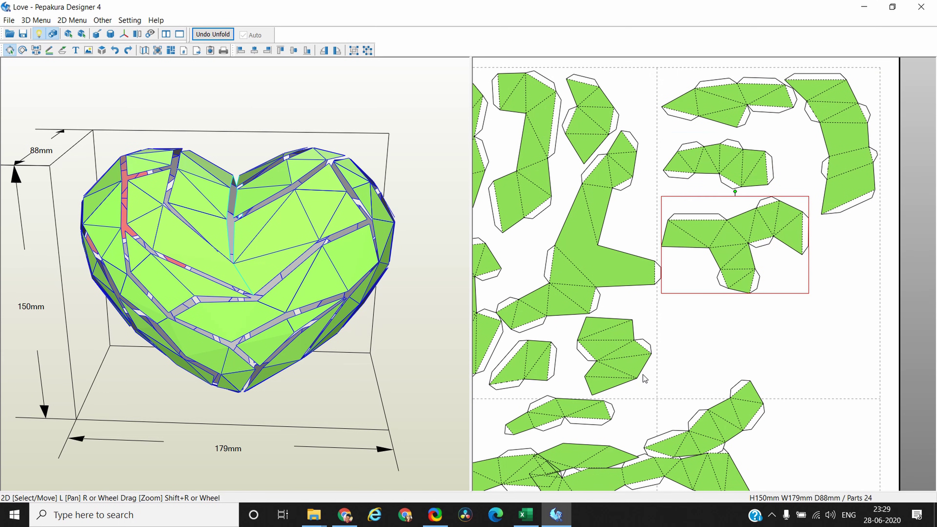
left_click_drag(559, 414, 786, 288)
left_click_drag(818, 313, 858, 260)
left_click_drag(743, 408, 778, 312)
left_click_drag(736, 351, 697, 255)
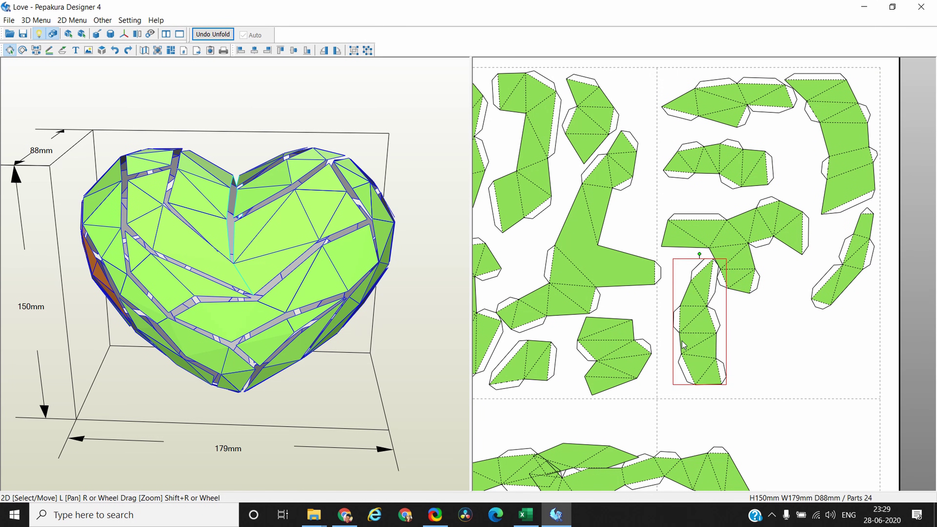
left_click_drag(690, 321, 679, 321)
left_click_drag(583, 289, 574, 275)
left_click_drag(594, 140, 641, 85)
mouse_move(611, 155)
left_mouse_down()
mouse_move(615, 165)
mouse_move(611, 150)
left_mouse_up()
left_click(607, 78)
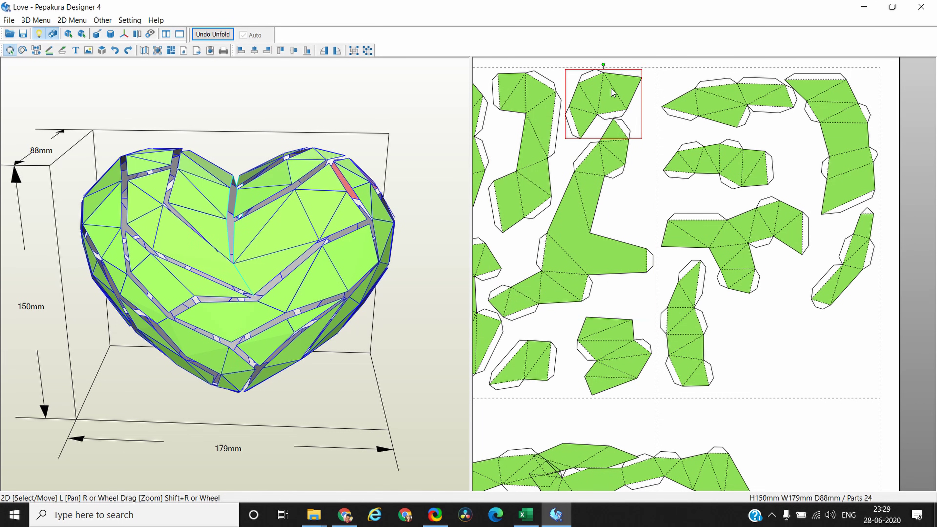
Move the bottom pieces to the empty upper right, undoing one bad move and rotating to fit gaps.
right_click_drag(781, 308, 810, 166)
left_click(523, 432)
left_click_drag(523, 432, 502, 366)
left_click(563, 425)
left_click_drag(562, 425, 772, 198)
left_click_drag(590, 420, 816, 152)
left_click_drag(749, 465, 885, 197)
left_click_drag(709, 467, 835, 288)
key("ctrl+z")
left_click_drag(686, 387, 871, 227)
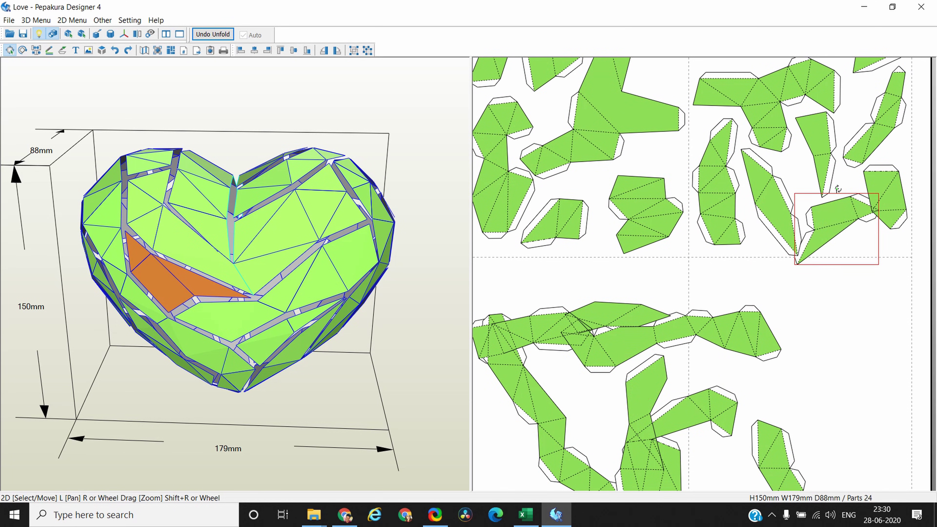
left_click_drag(837, 190, 843, 163)
left_click_drag(888, 196, 894, 174)
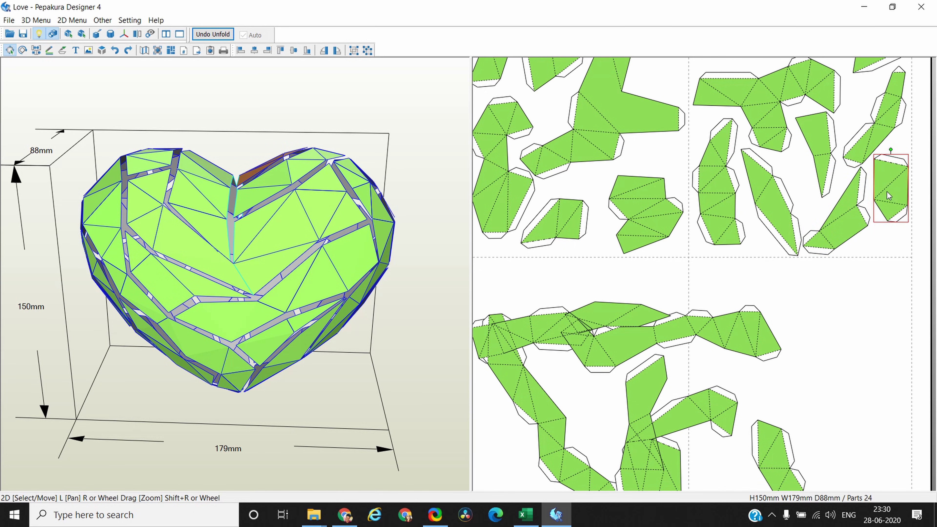
Shift the two lower strip pieces right and rotate the diagonal lower-left piece upright.
scroll(701, 275, "down", 3)
left_click_drag(701, 308, 763, 308)
left_click_drag(644, 301, 720, 292)
left_click(626, 345)
left_click_drag(624, 281, 666, 296)
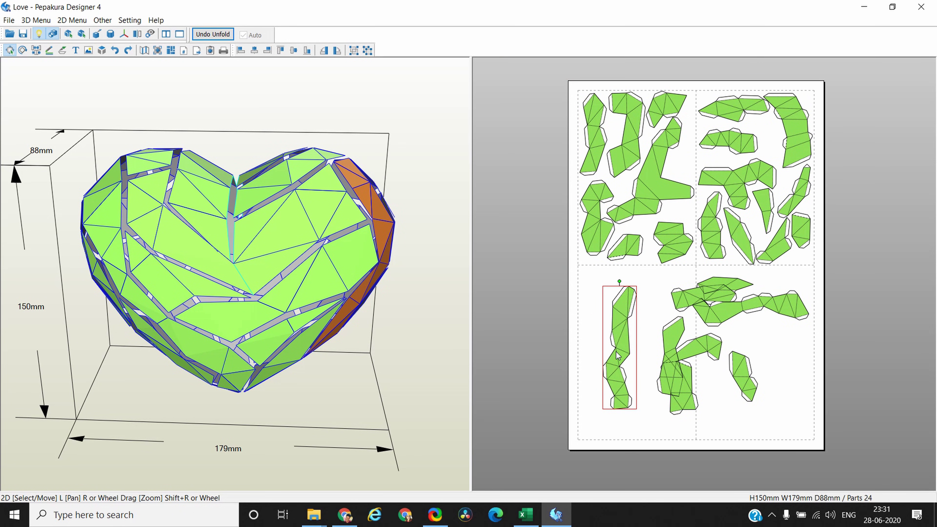
Move the tall strip up-left and orbit the heart to locate parts' flat pieces.
left_click_drag(620, 352, 602, 340)
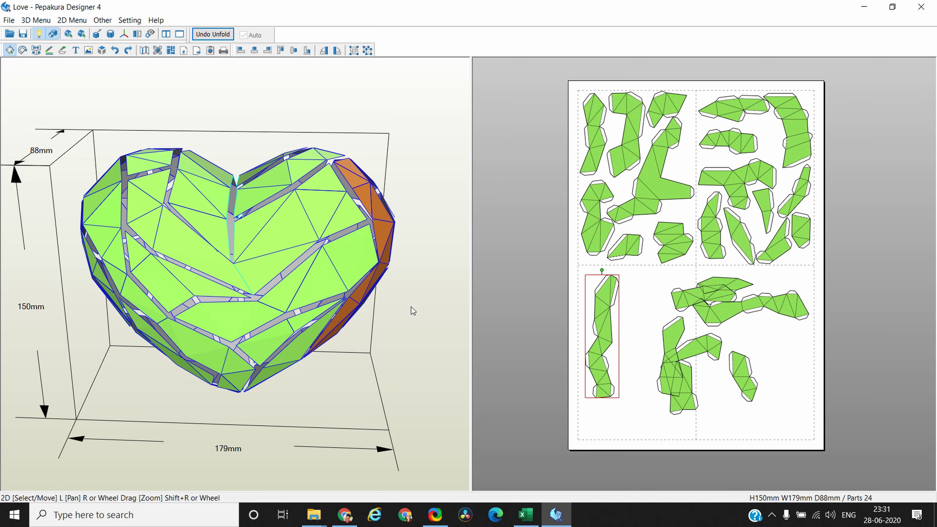
left_click_drag(407, 307, 358, 299)
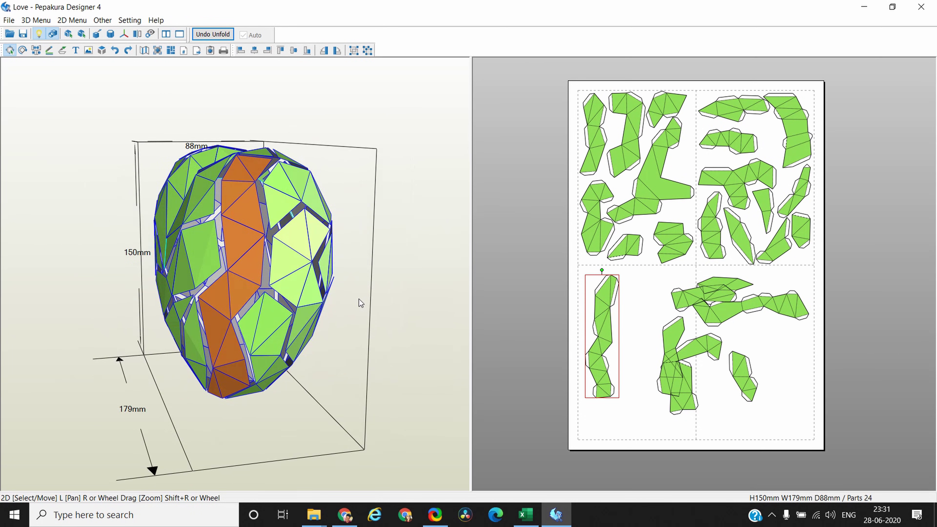
left_click(282, 203)
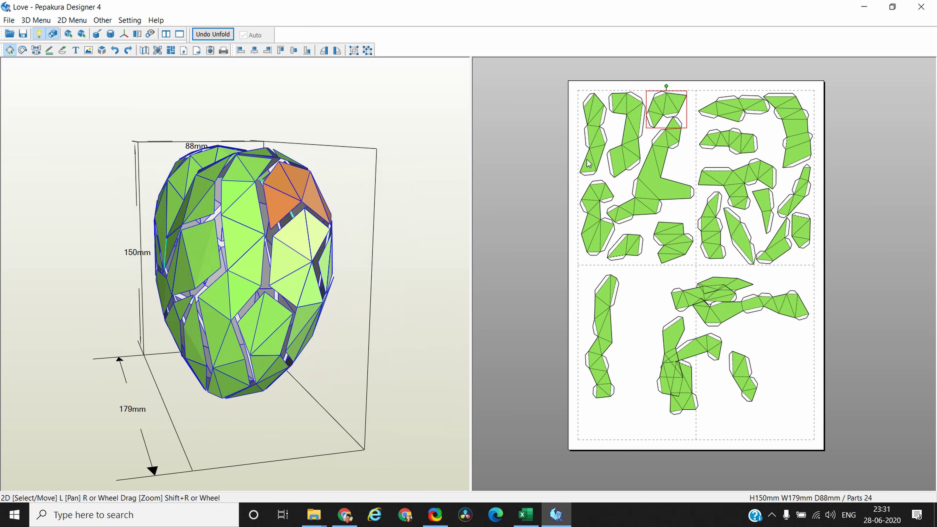
left_click(240, 287)
Respace five lower-half pieces, including the thin piece, into separate columns.
left_click_drag(672, 354, 631, 310)
left_click_drag(720, 325, 657, 332)
left_click_drag(735, 373, 792, 304)
left_click_drag(703, 295, 633, 418)
left_click_drag(725, 284, 738, 292)
Orbit the heart back to a front view and select the front part to find its piece.
scroll(608, 168, "up", 1)
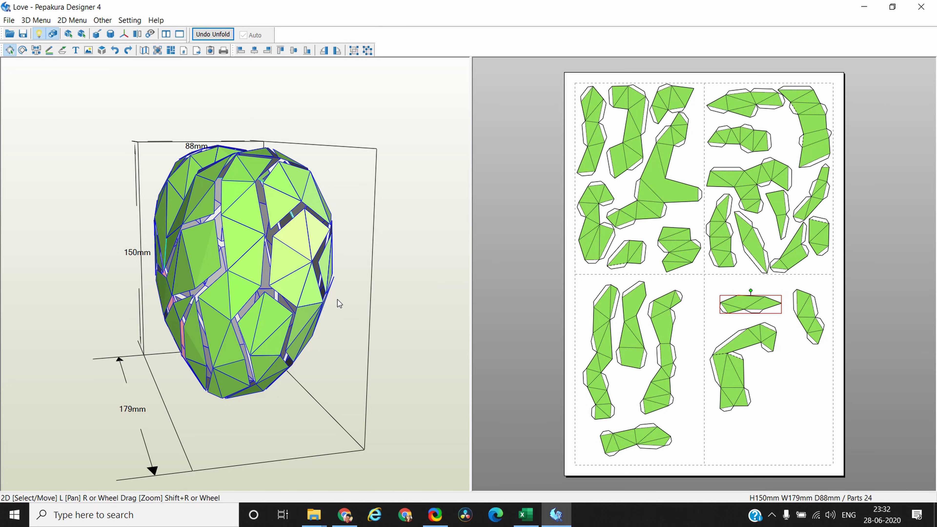
left_click_drag(338, 300, 384, 307)
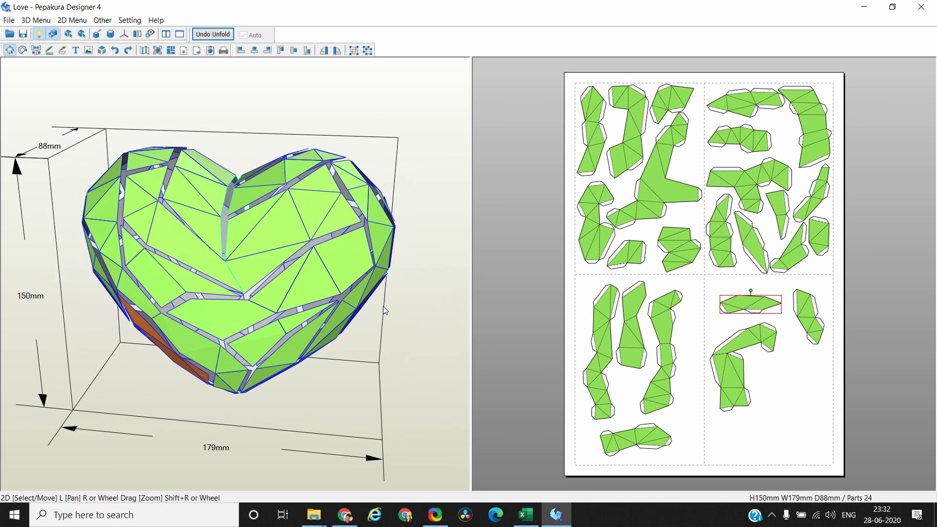
left_click(276, 230)
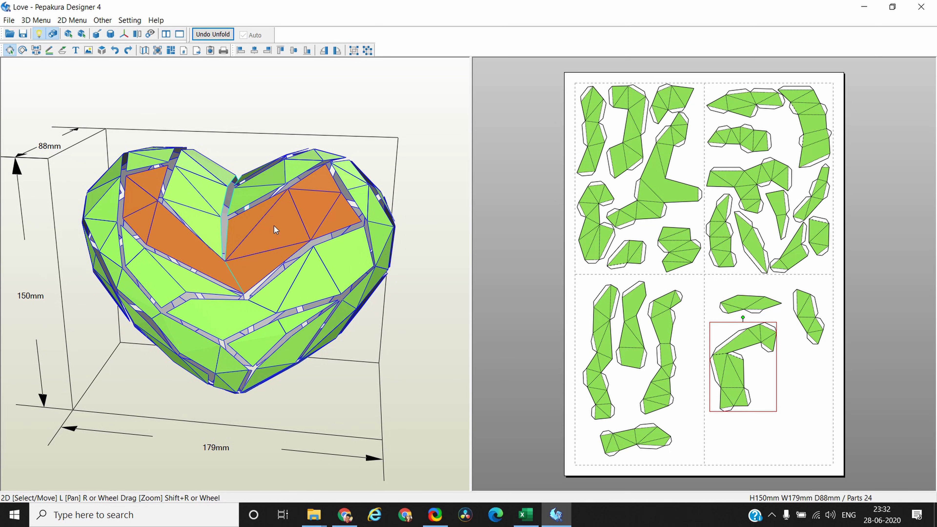
scroll(734, 387, "up", 2)
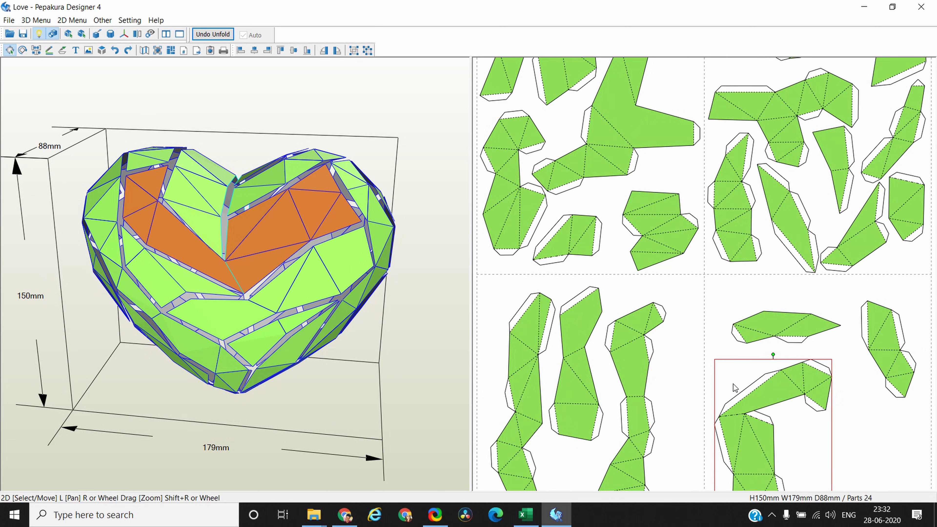
Add a 16 pt 'P-1' text label on the L-shaped piece.
scroll(734, 387, "up", 5)
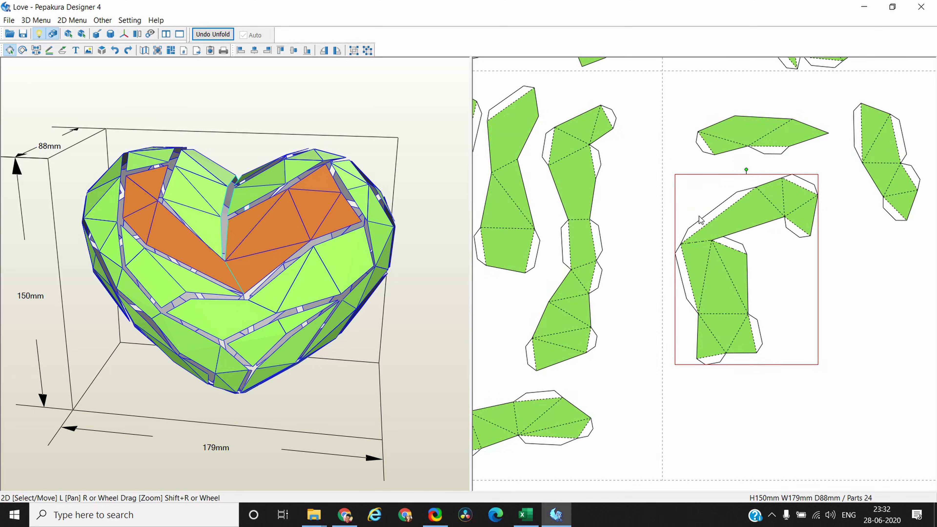
left_click(75, 52)
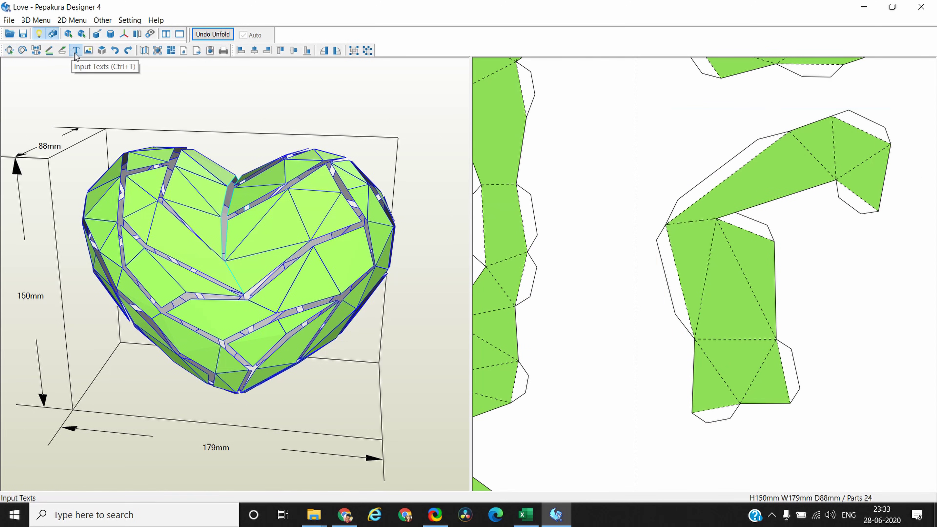
left_click(713, 293)
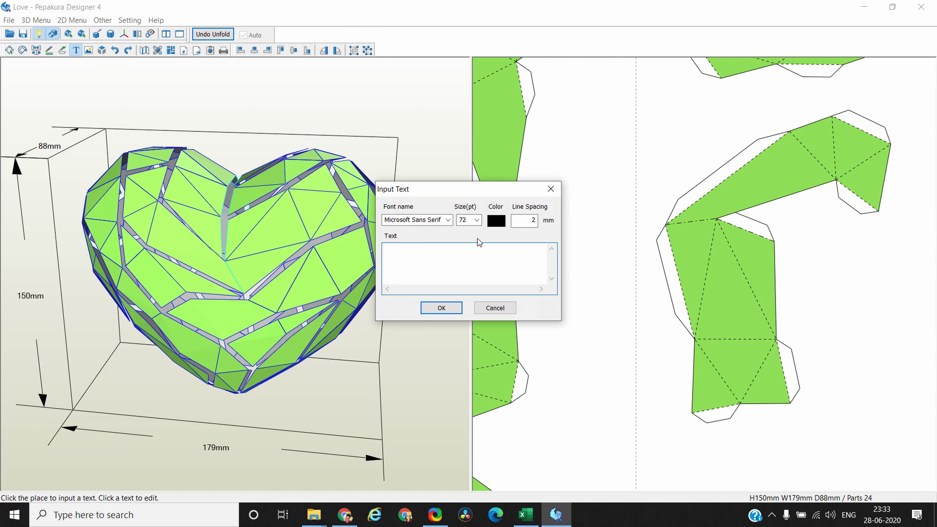
left_click(477, 220)
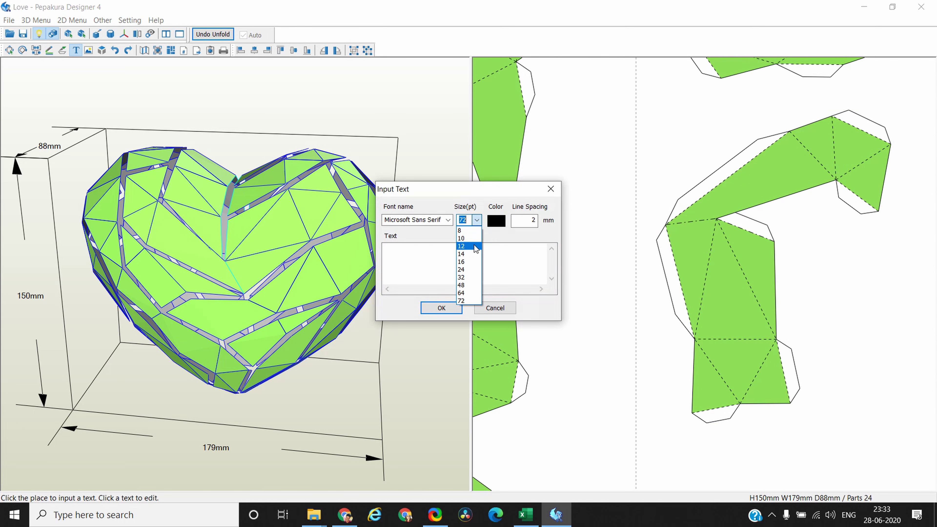
left_click(478, 262)
left_click(477, 259)
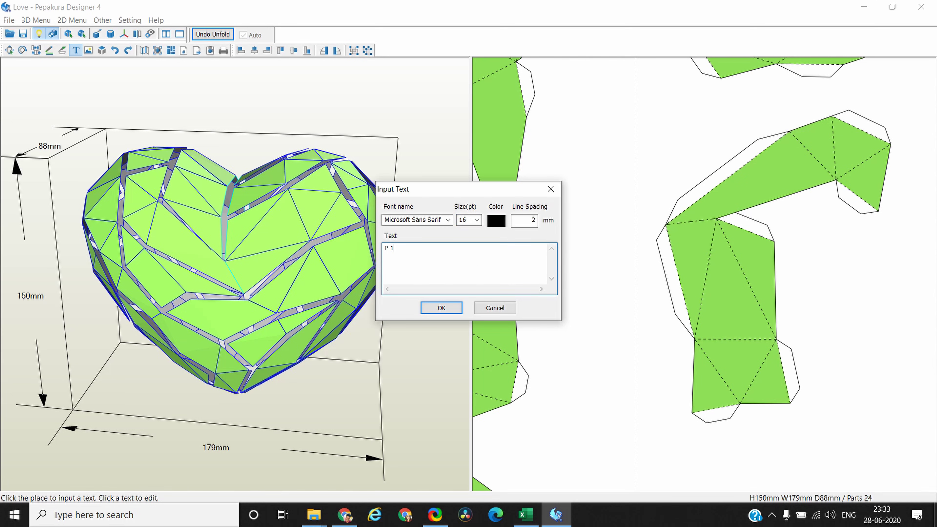
left_click(445, 311)
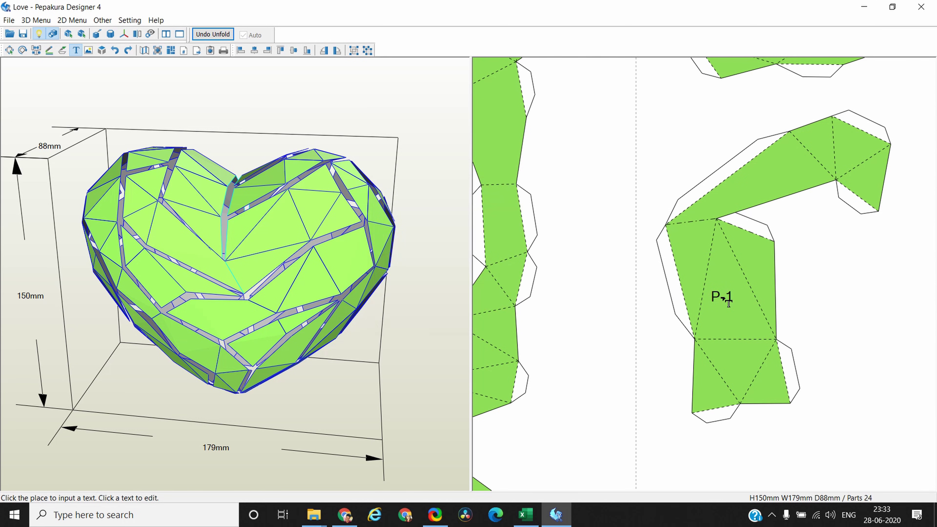
Nudge the P-1 label up-left on its piece and check which heart parts the pieces form.
left_click(10, 52)
left_click(732, 297)
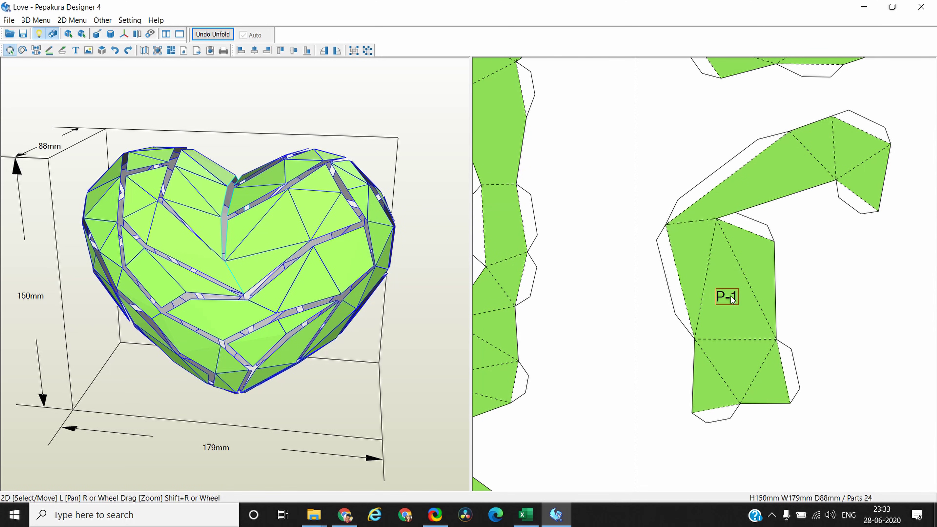
left_click_drag(733, 297, 730, 293)
left_click(701, 321)
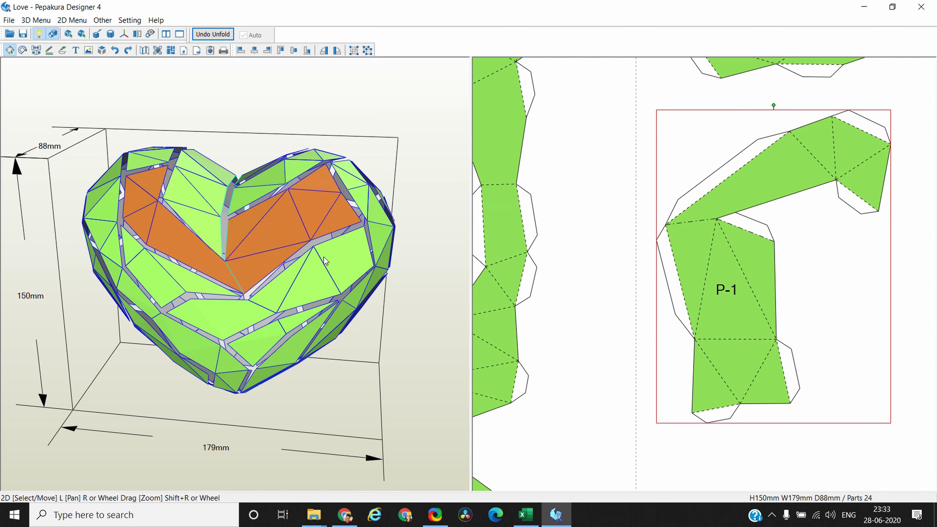
left_click(161, 274)
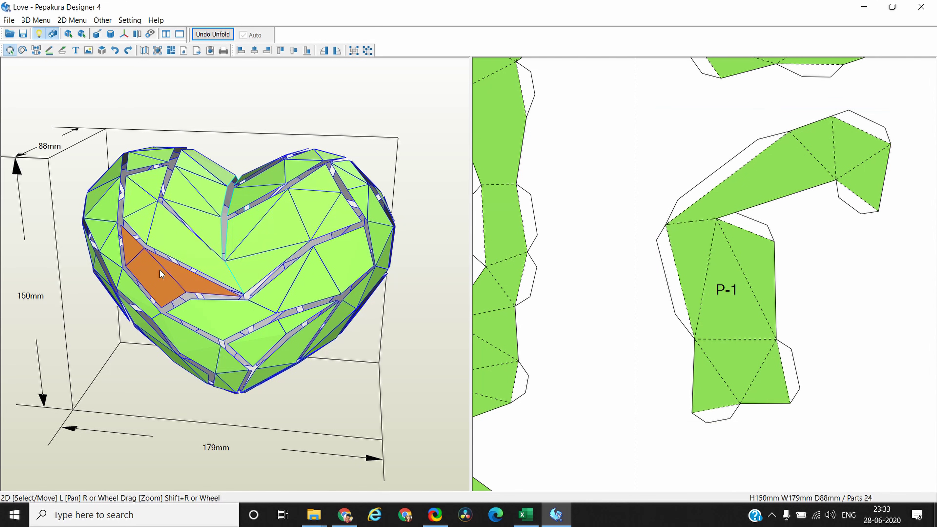
left_click(292, 286)
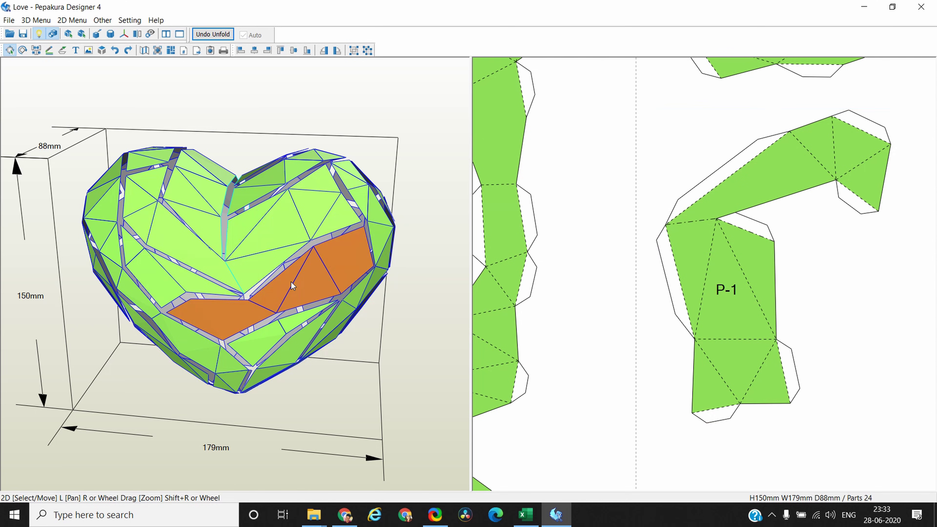
left_click(162, 275)
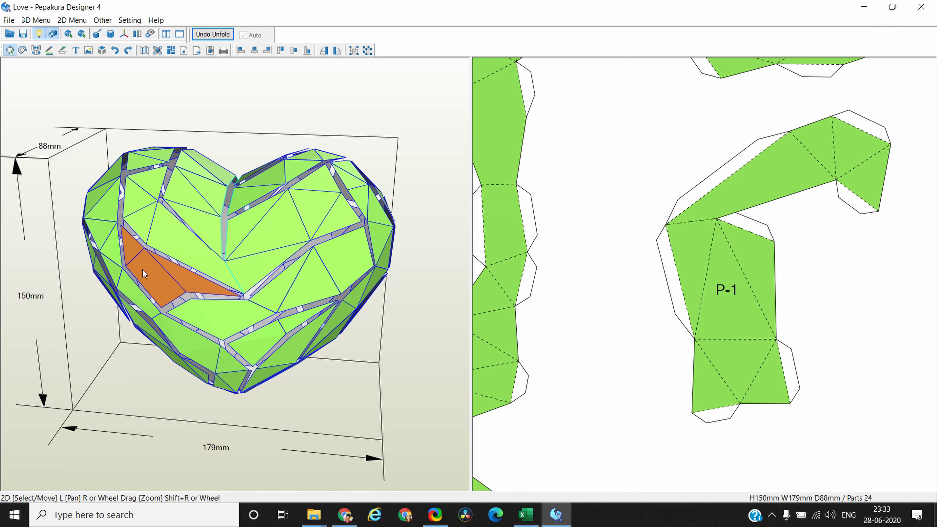
Duplicate the P-1 label onto the top-right part and edit it to read P-2.
scroll(648, 271, "down", 5)
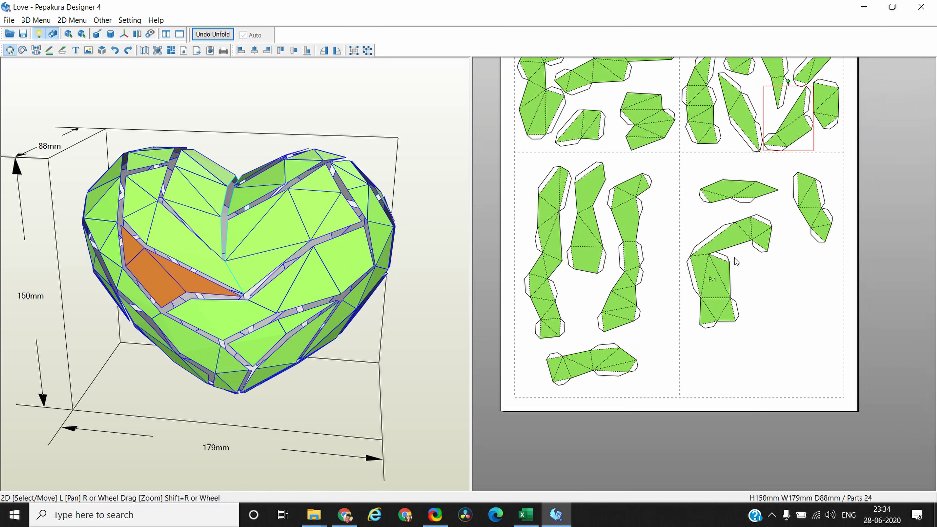
right_click(712, 280)
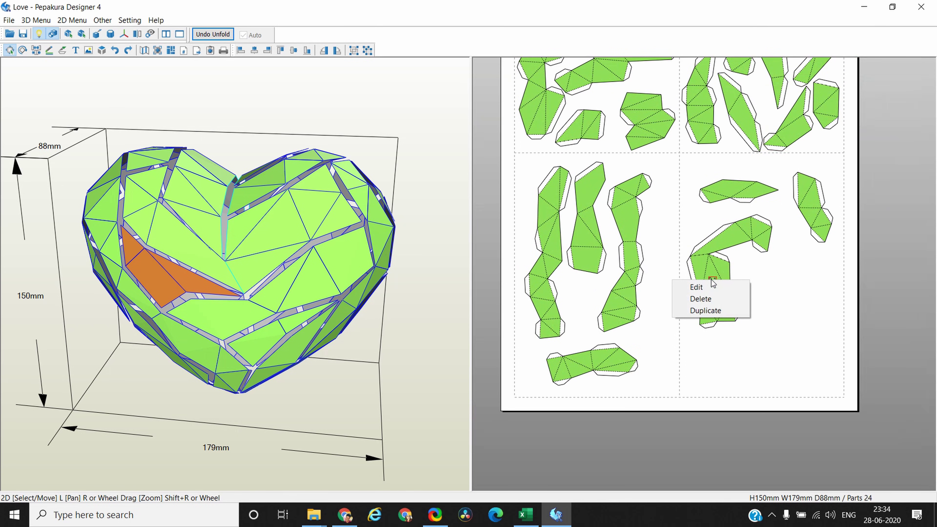
left_click(706, 310)
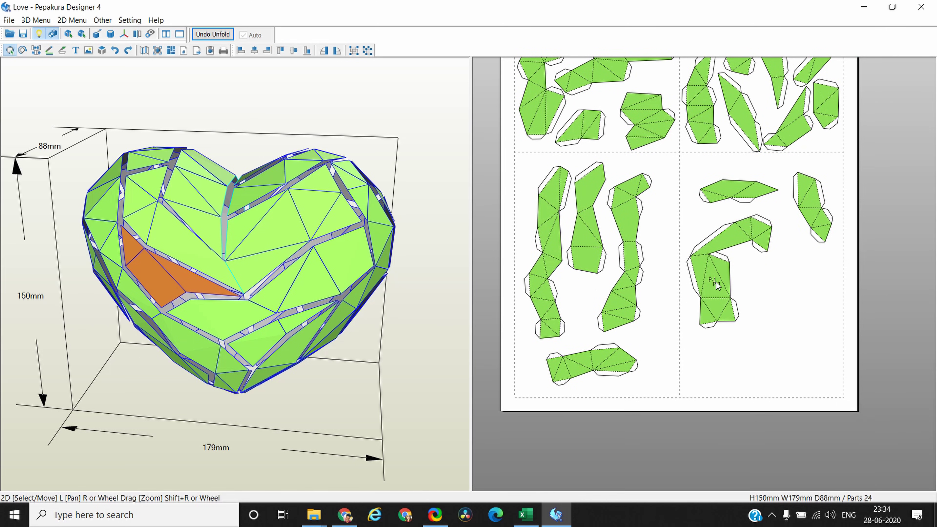
left_click_drag(717, 285, 798, 133)
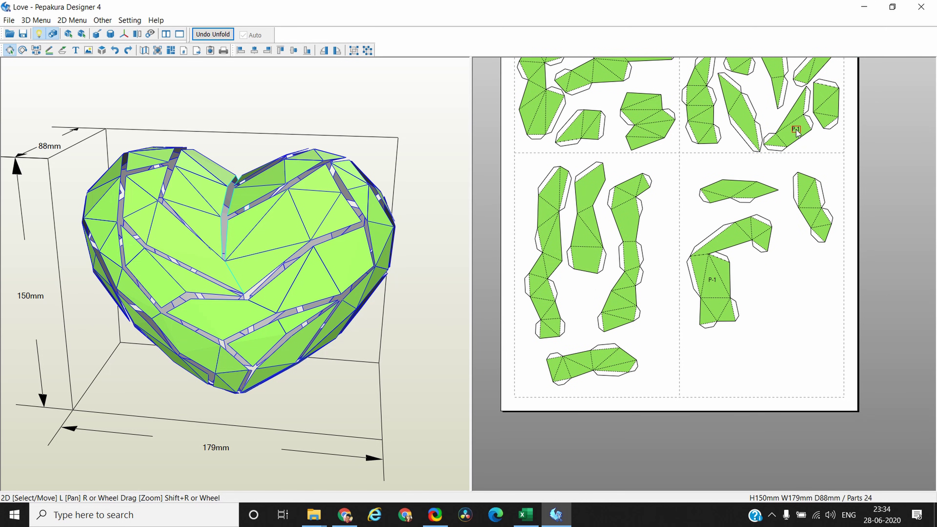
right_click(796, 133)
left_click(805, 138)
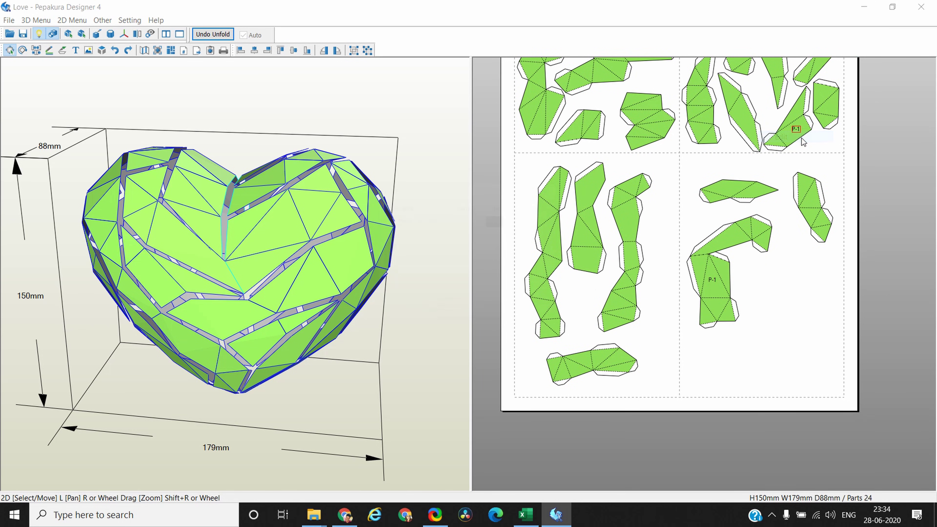
left_click(448, 252)
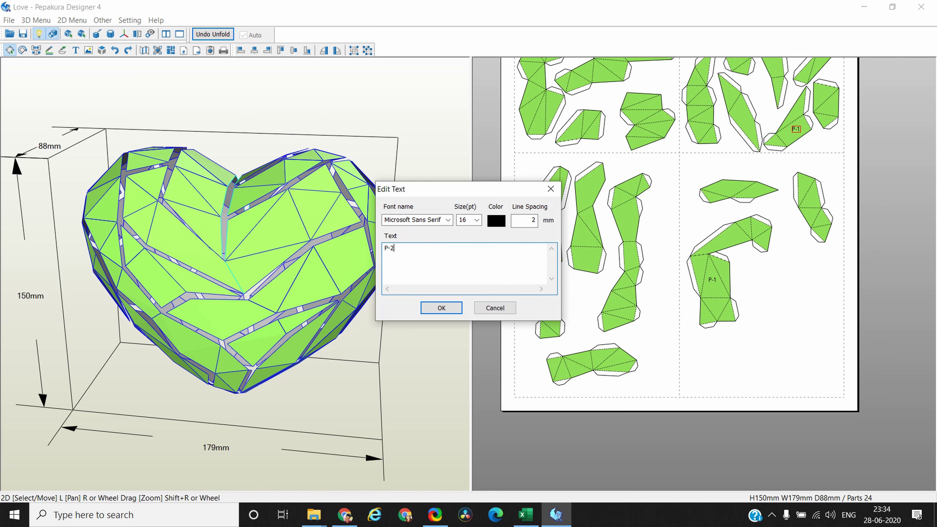
left_click(444, 306)
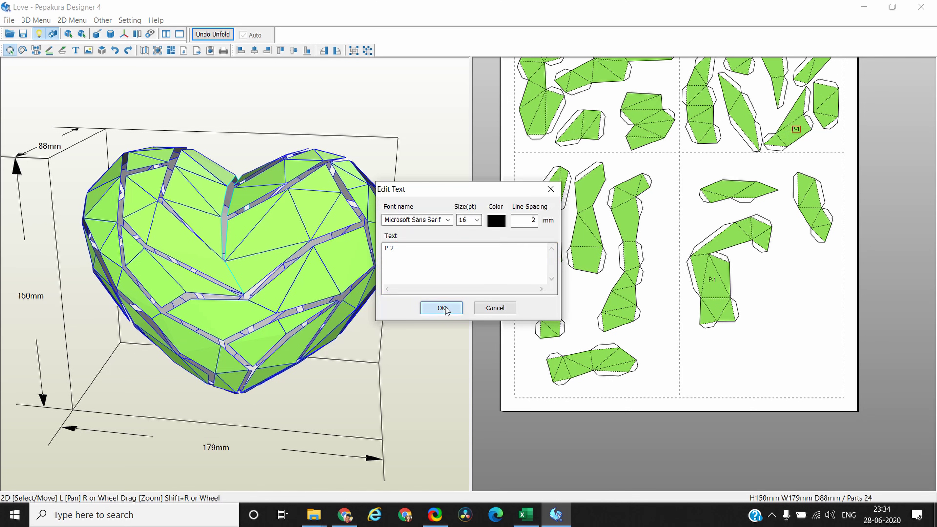
Add a new 'P-3' text label on a left-hand part.
right_click(490, 238)
left_click(542, 292)
left_click(583, 237)
type("P-3")
left_click(440, 310)
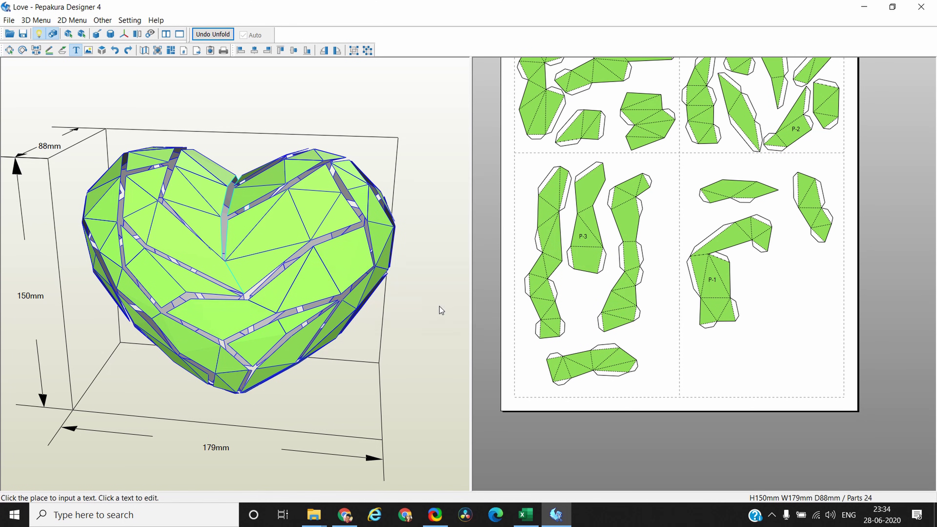
Duplicate the P-3 label onto the right-hand part and change it to P-4.
left_click(9, 51)
right_click(545, 234)
left_click(568, 266)
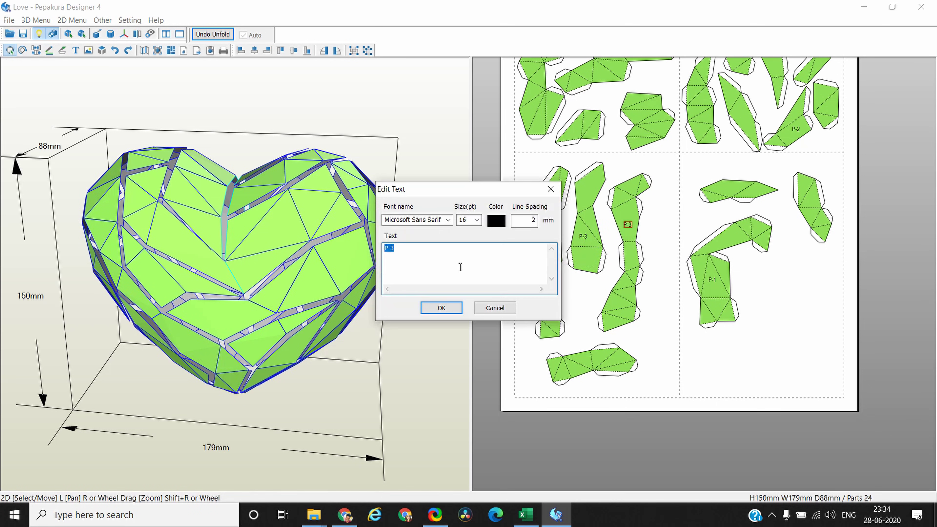
type("P-4")
left_click(440, 308)
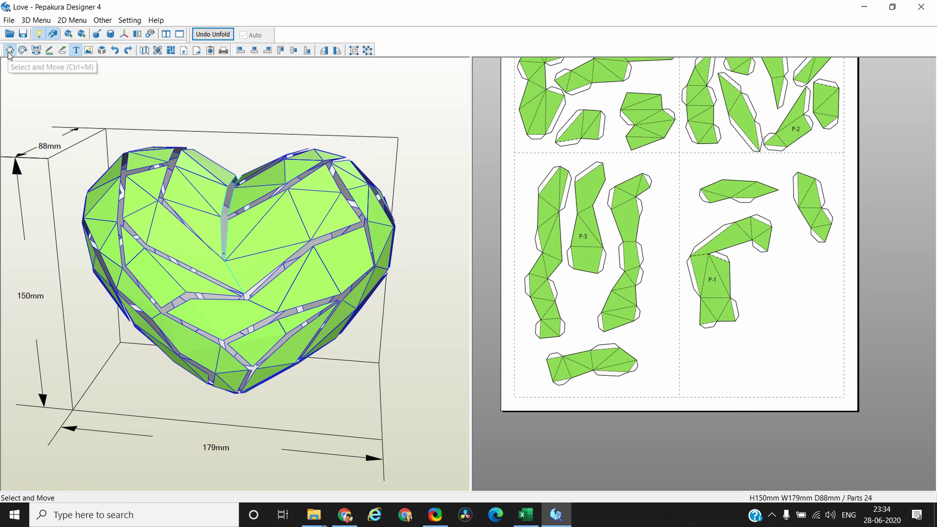
left_click_drag(584, 240, 630, 227)
double_click(629, 227)
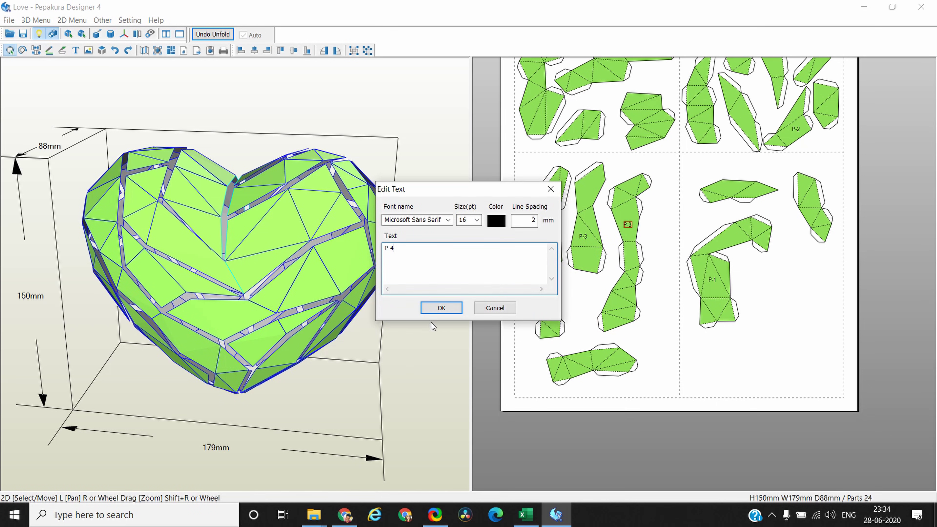
left_click(455, 260)
type("4")
left_click(440, 308)
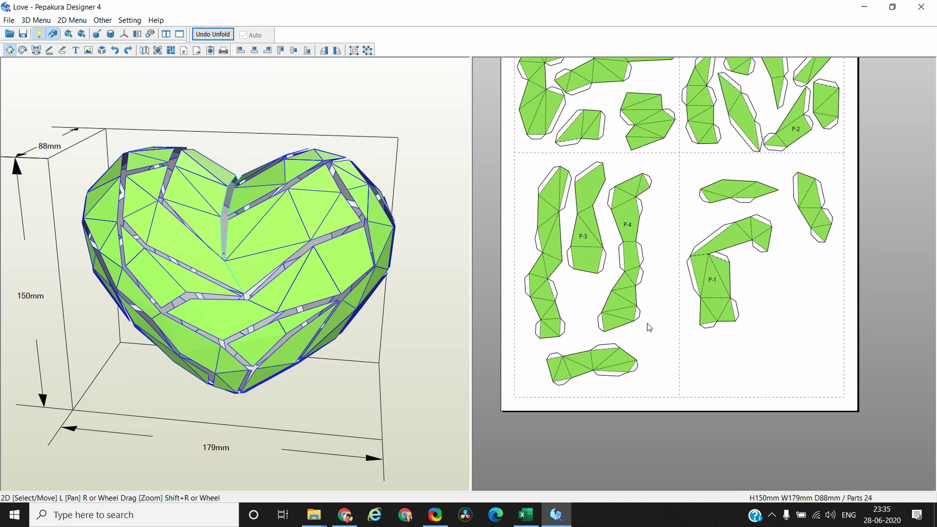
Enable Show Edge ID in the 2D Menu so edge numbers appear on every unfolded part.
scroll(648, 323, "up", 5)
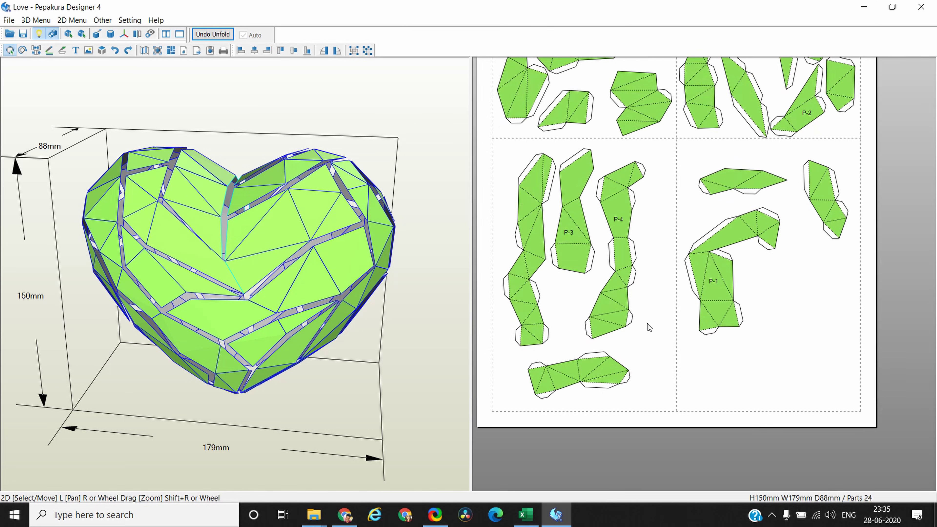
scroll(648, 324, "up", 2)
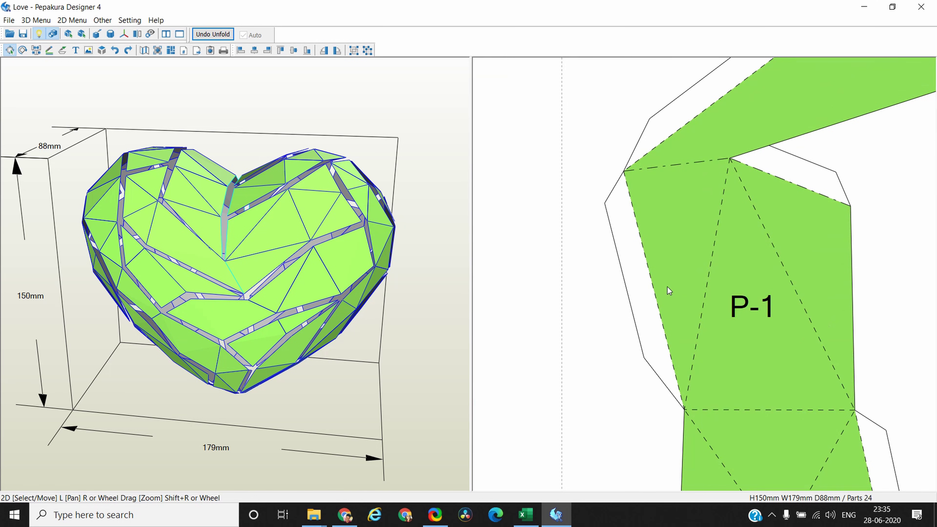
left_click(75, 21)
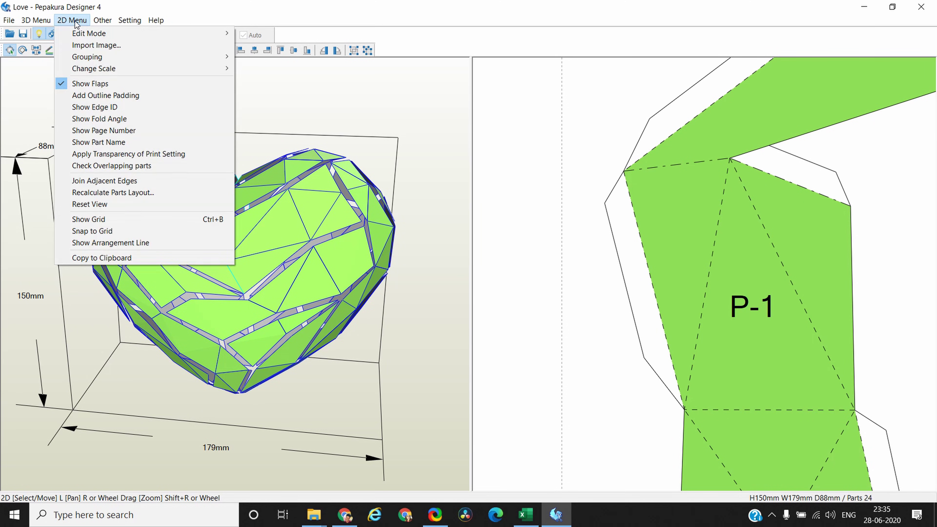
left_click(82, 109)
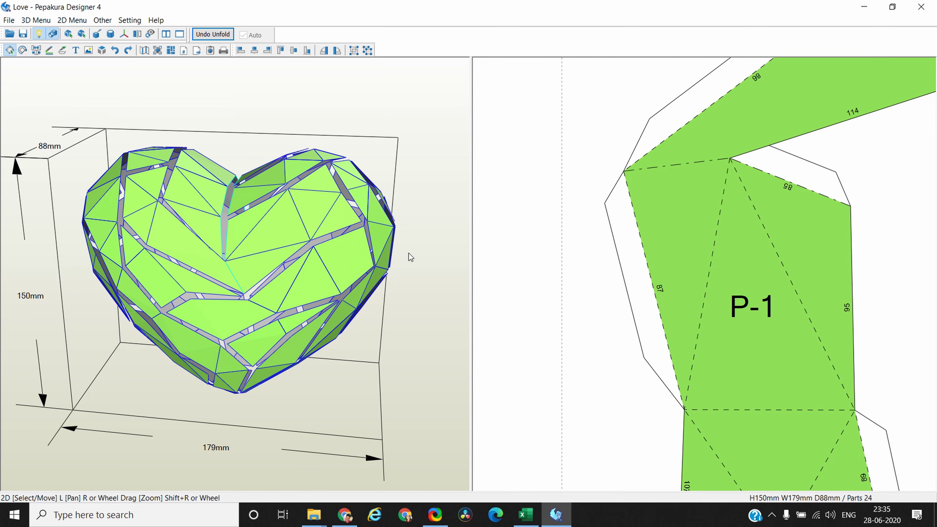
scroll(644, 279, "down", 5)
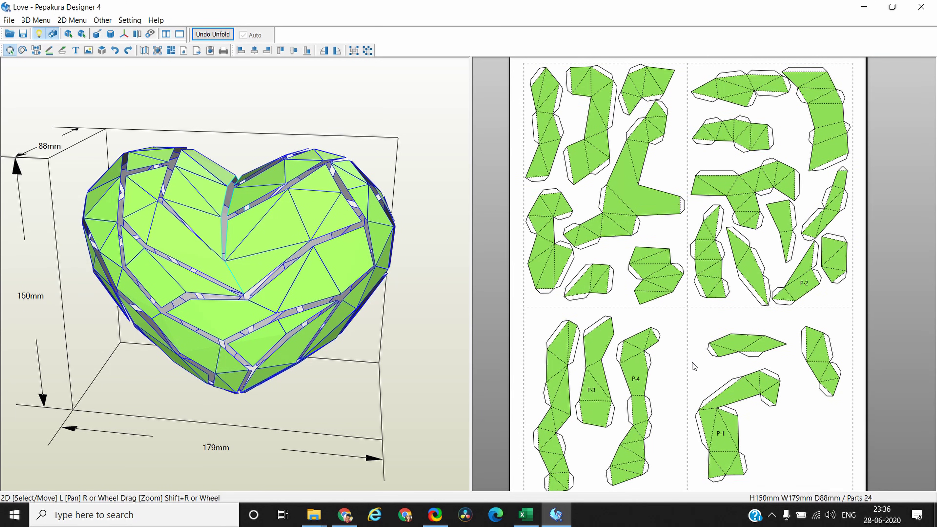
Print the layout via File > Print to PDF, saving Love.pdf in the Love_OBJ folder.
left_click(9, 20)
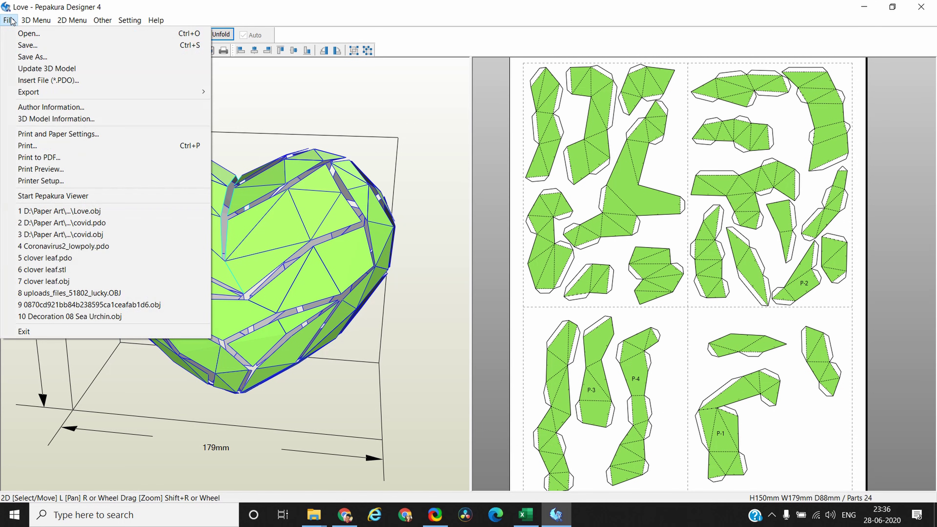
left_click(44, 159)
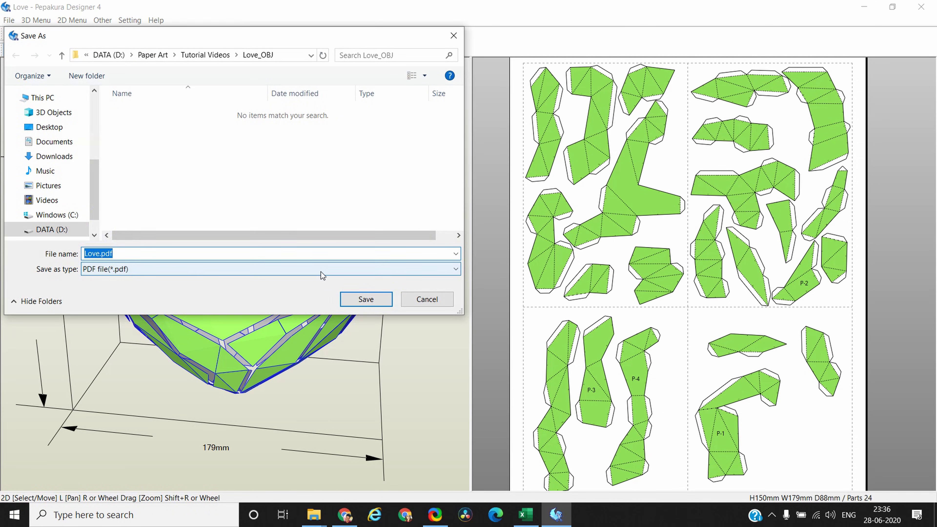
left_click(366, 299)
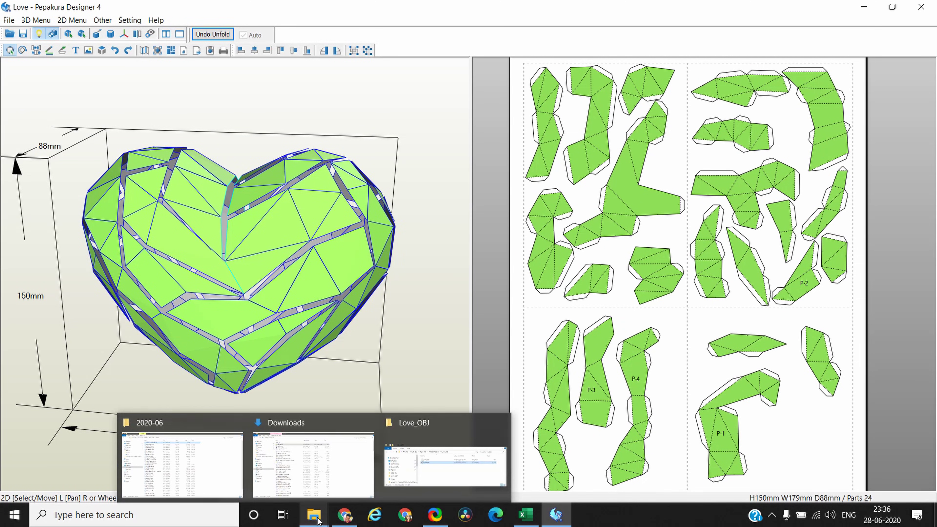
Open Love.pdf from the Love_OBJ folder window in File Explorer.
mouse_move(346, 517)
mouse_move(316, 520)
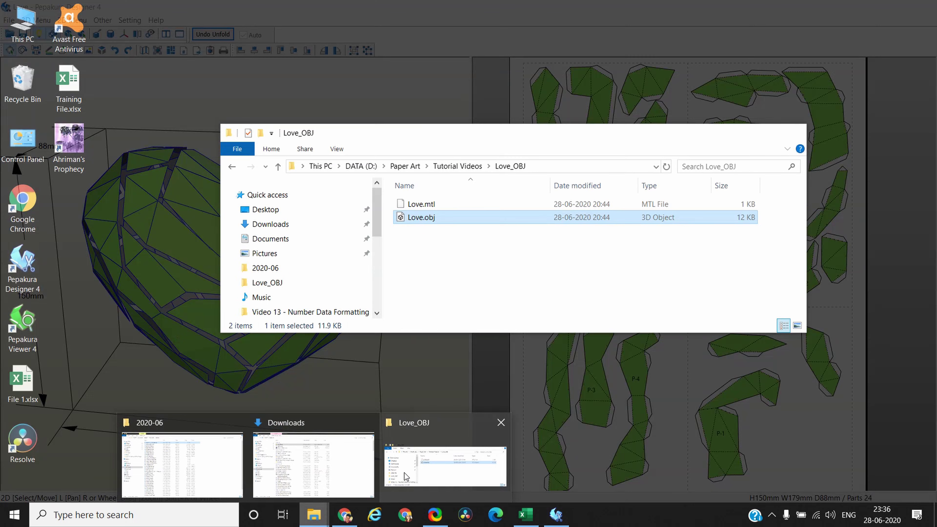
left_click(408, 474)
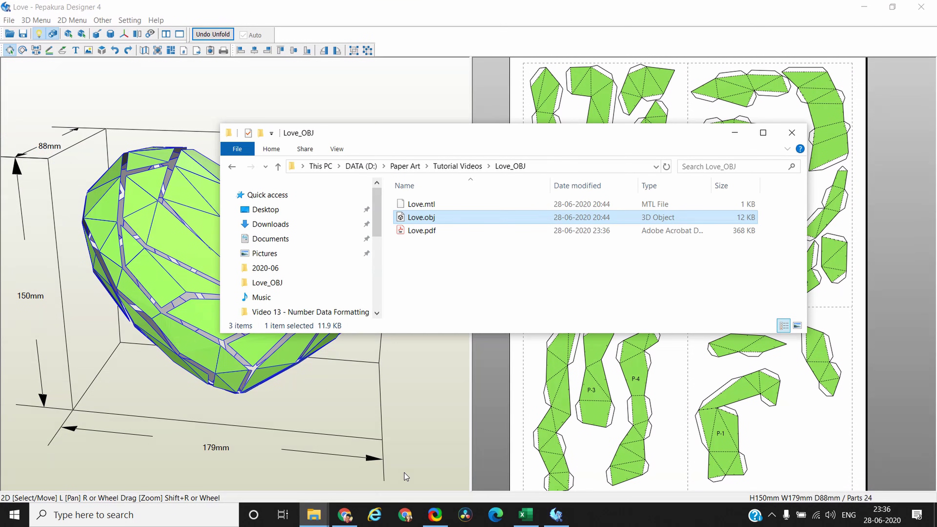
double_click(427, 232)
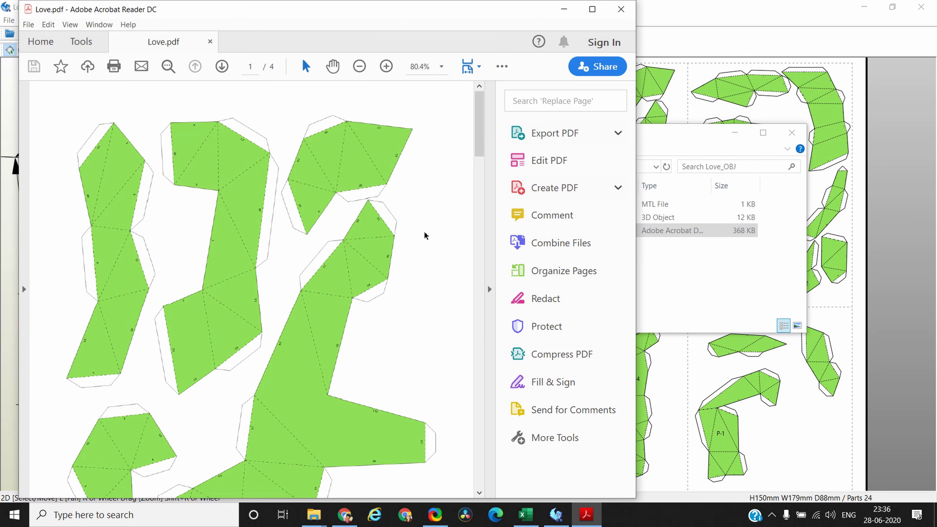
Maximize Acrobat Reader and scroll Love.pdf from page 1 to page 2 of 4.
left_click(592, 9)
scroll(532, 193, "down", 6)
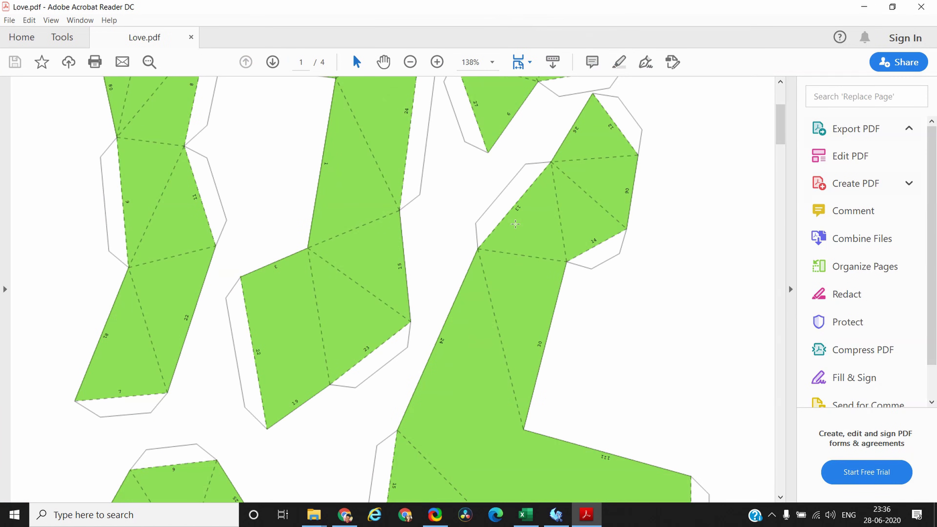
scroll(515, 224, "down", 2)
scroll(516, 224, "down", 20)
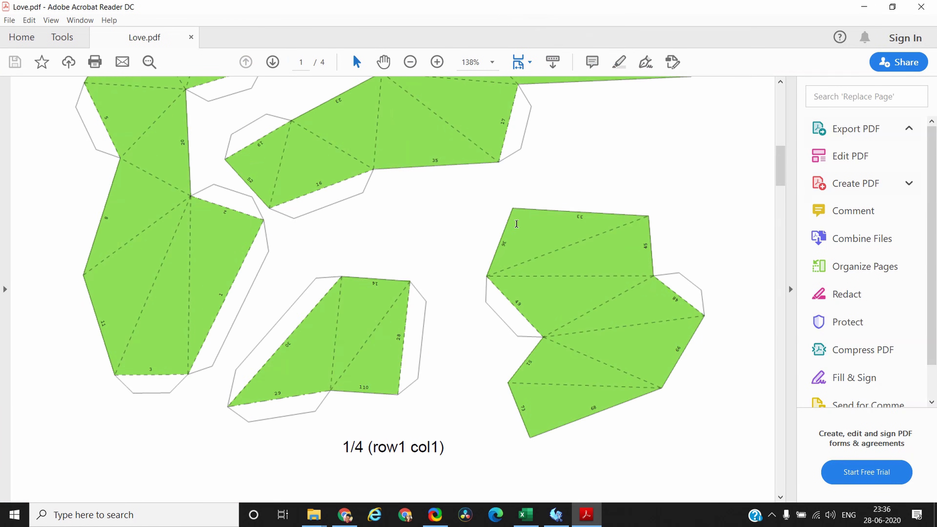
scroll(516, 224, "down", 15)
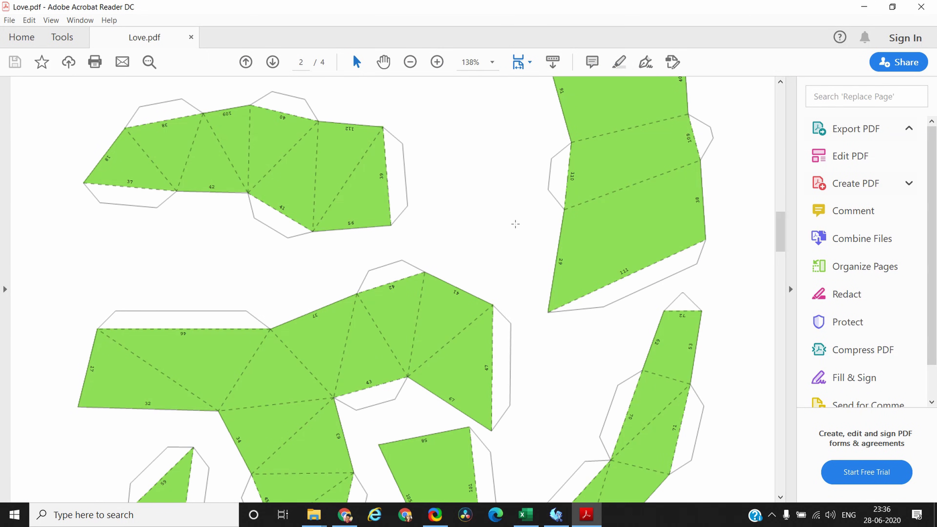
scroll(516, 224, "down", 8)
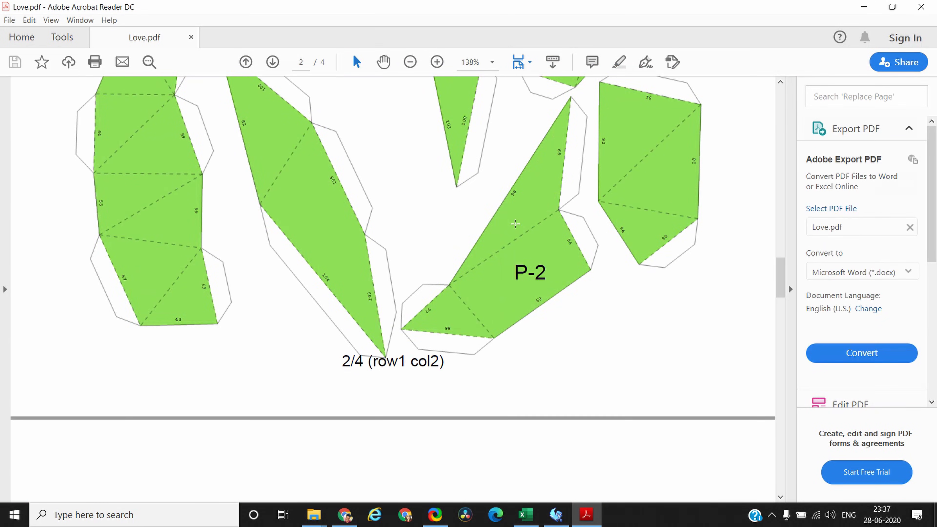
key("alt+Tab")
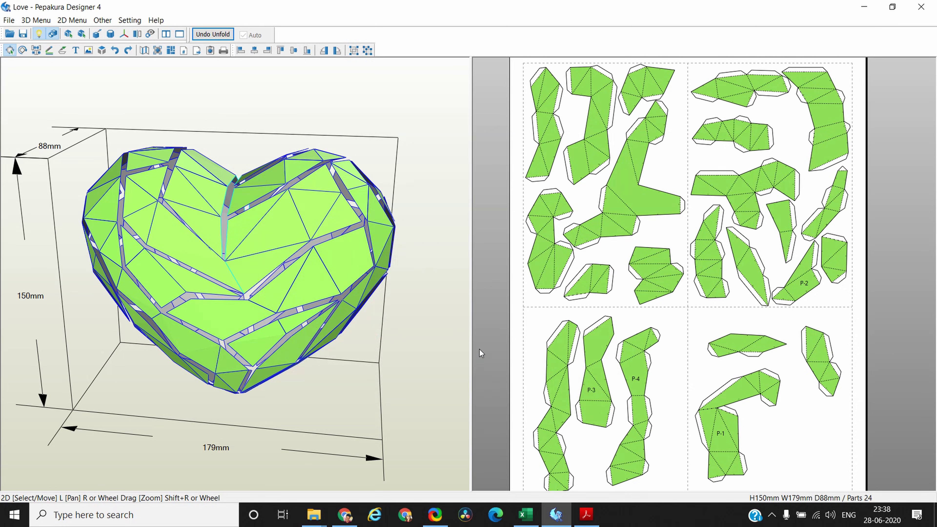